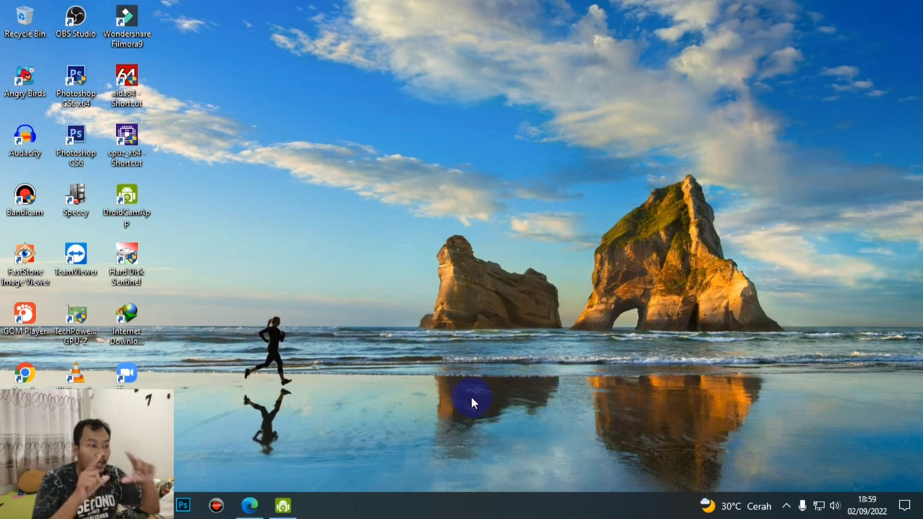
Step: Switch to Microsoft Edge and open the AIRTEL Wi-Fi Wireless Router login page at 192.168.0.1
left_click(245, 502)
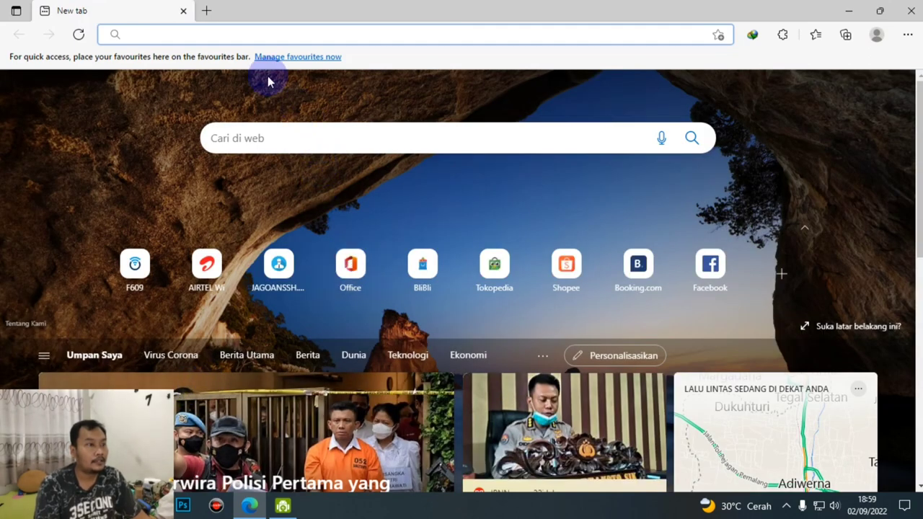
left_click(224, 34)
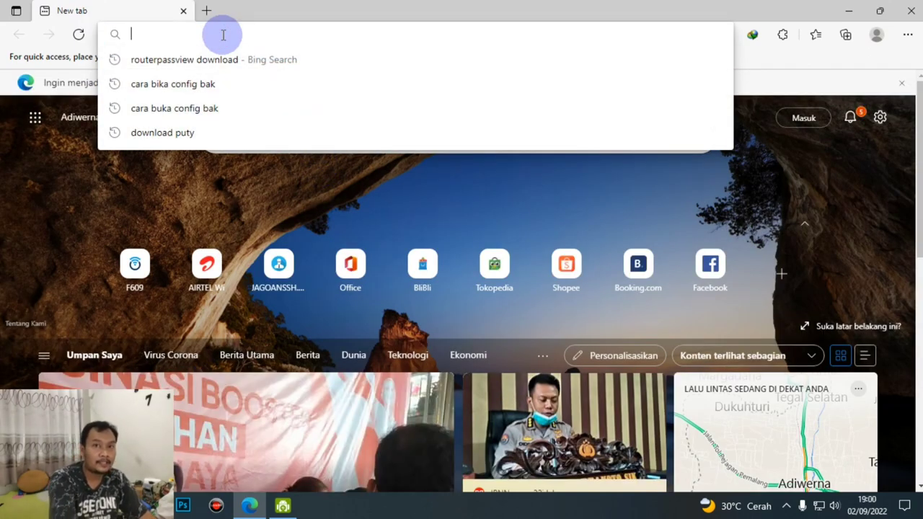
type("192")
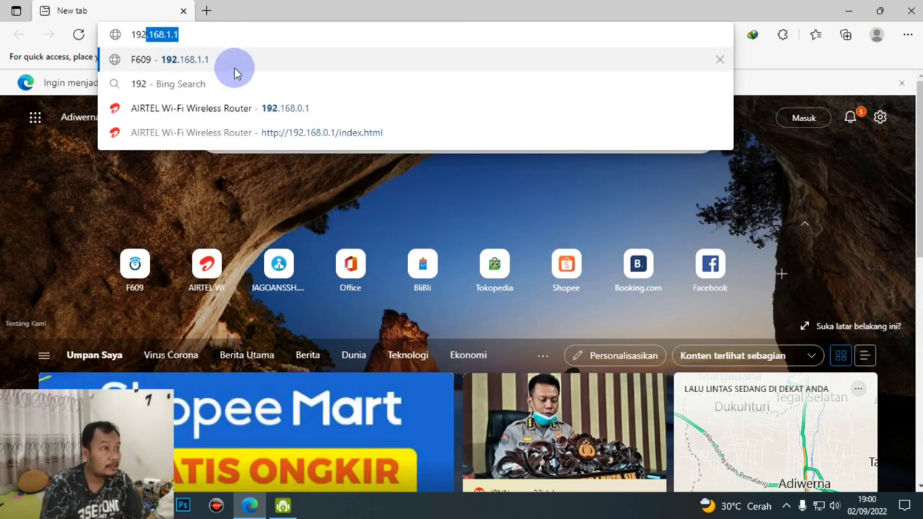
left_click(248, 107)
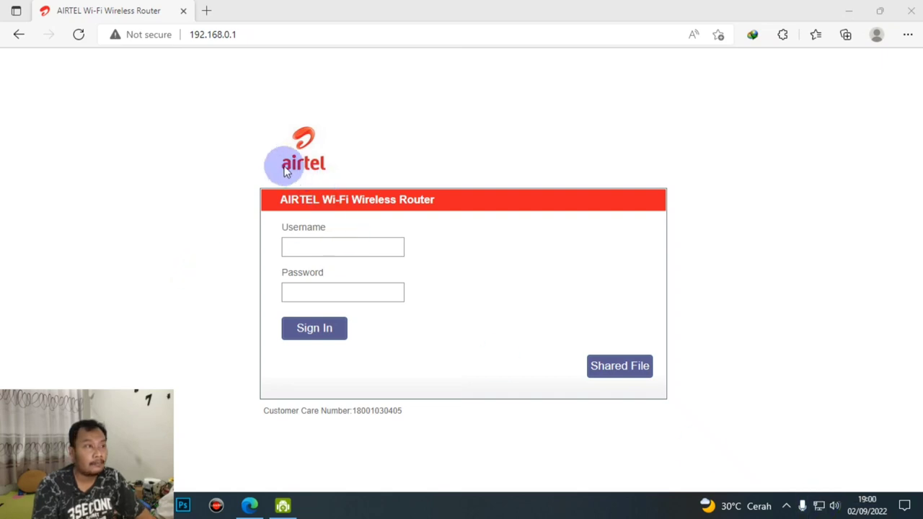
Step: Sign in to the router with the username admin and the account password
left_click(328, 243)
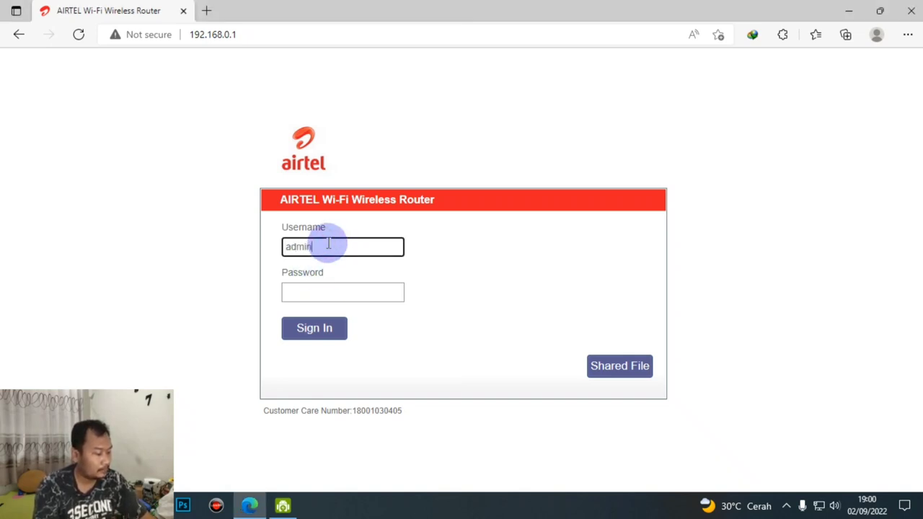
left_click(312, 291)
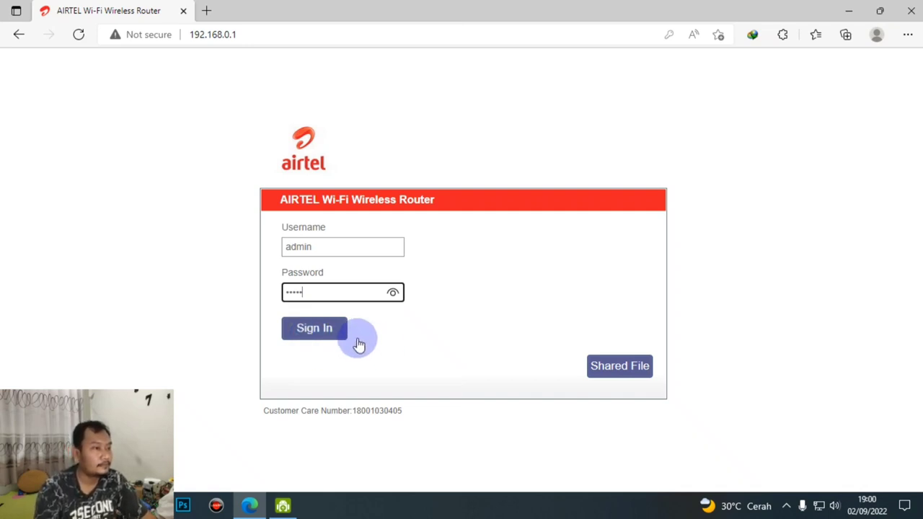
left_click(323, 330)
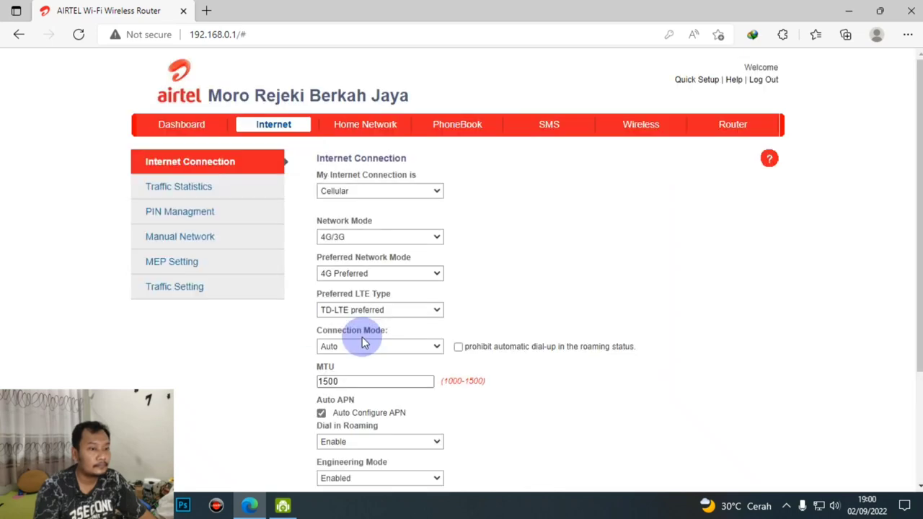
Step: Look over the dashboard's Internet, Router and Home Network summaries, and open the connected devices list
left_click(185, 127)
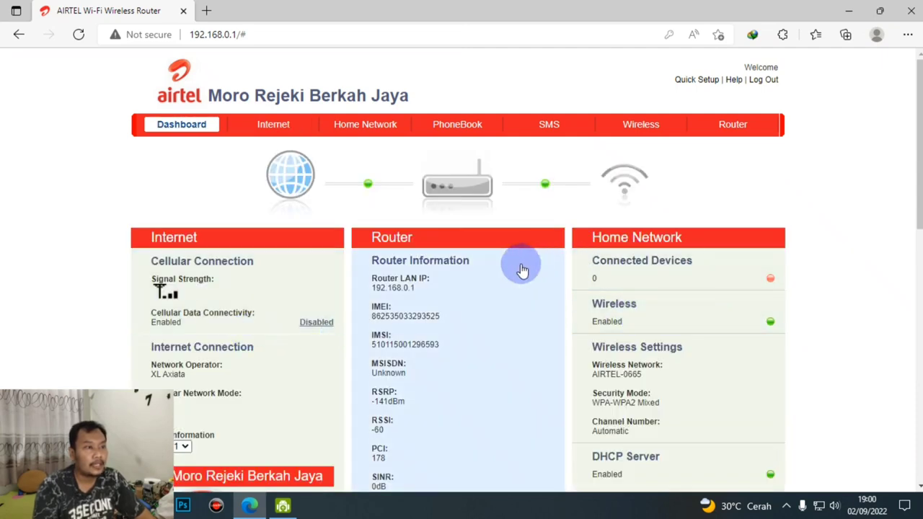
scroll(501, 263, "down", 4)
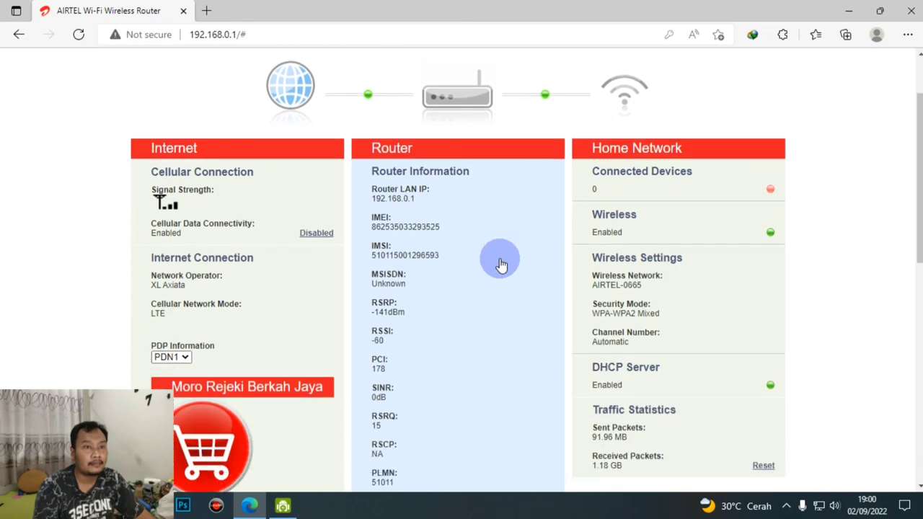
scroll(620, 238, "up", 3)
left_click(638, 209)
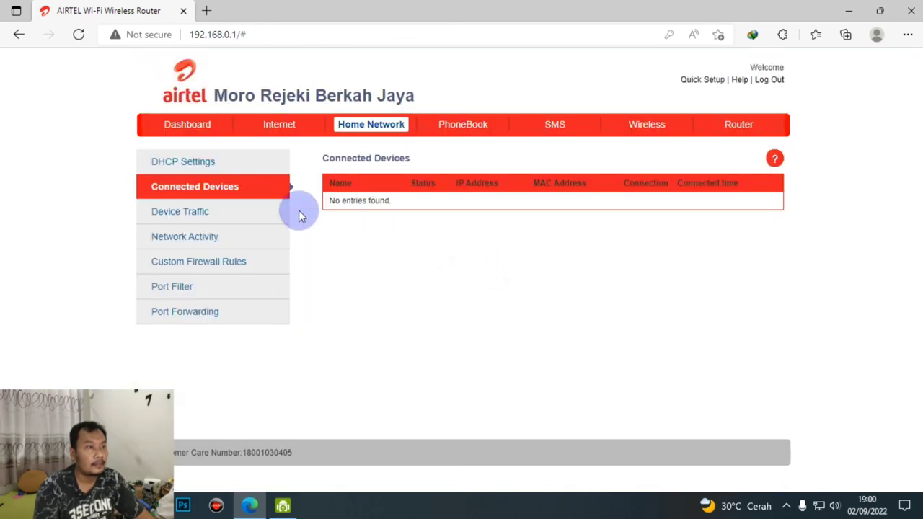
Step: Return to the dashboard and examine the cellular connection, router information, device information, connect times and Auto APN List
left_click(187, 129)
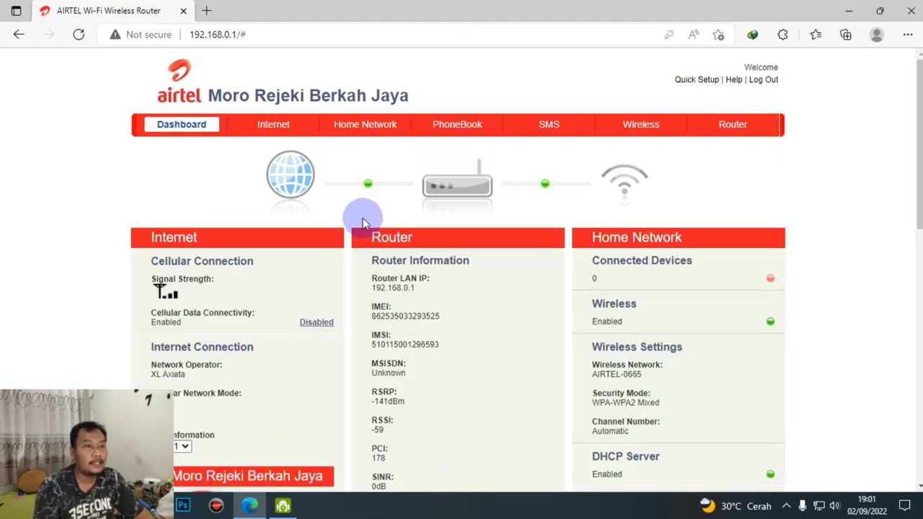
scroll(303, 241, "down", 2)
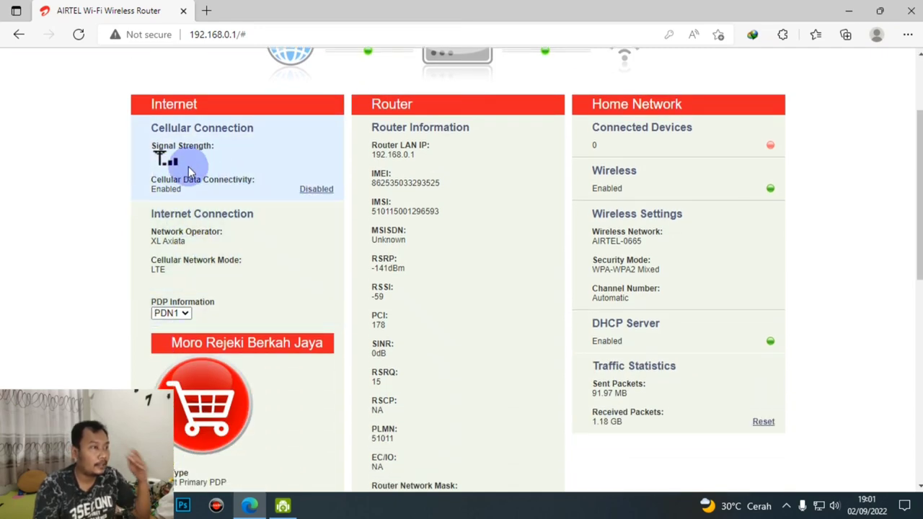
scroll(249, 361, "down", 5)
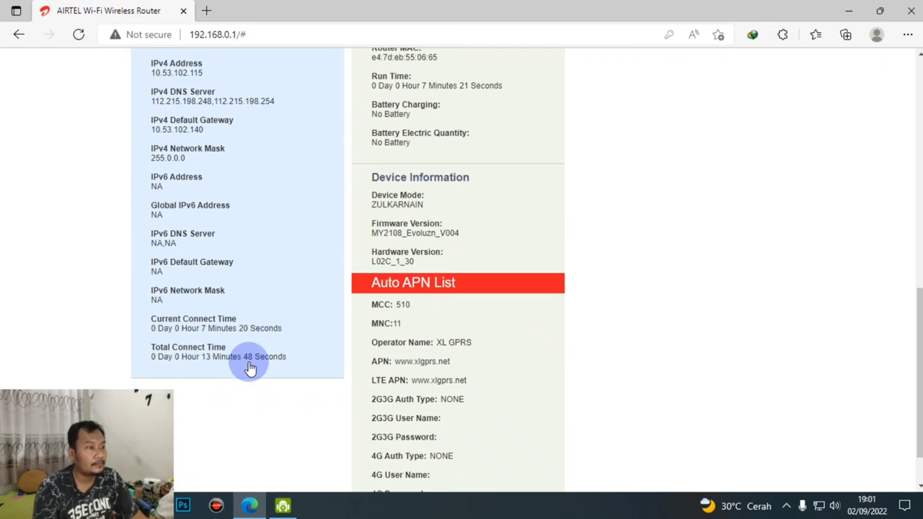
scroll(248, 368, "up", 7)
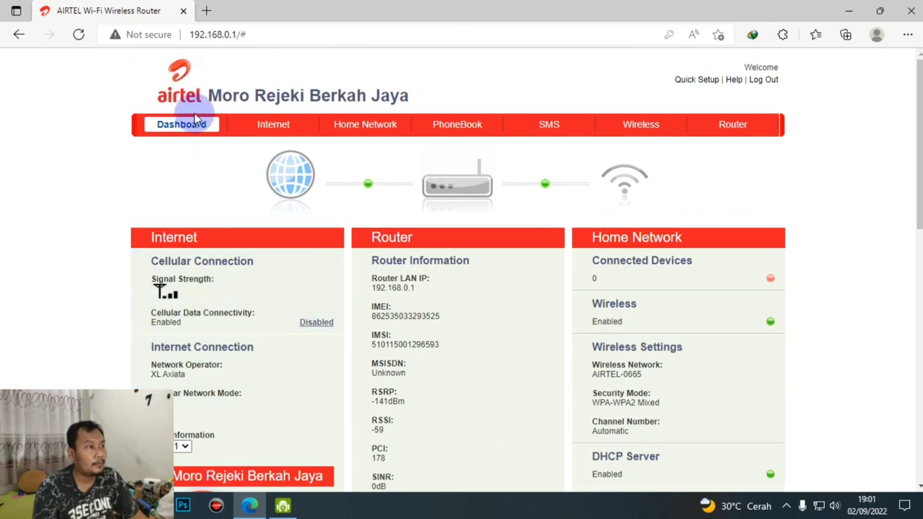
scroll(461, 382, "down", 2)
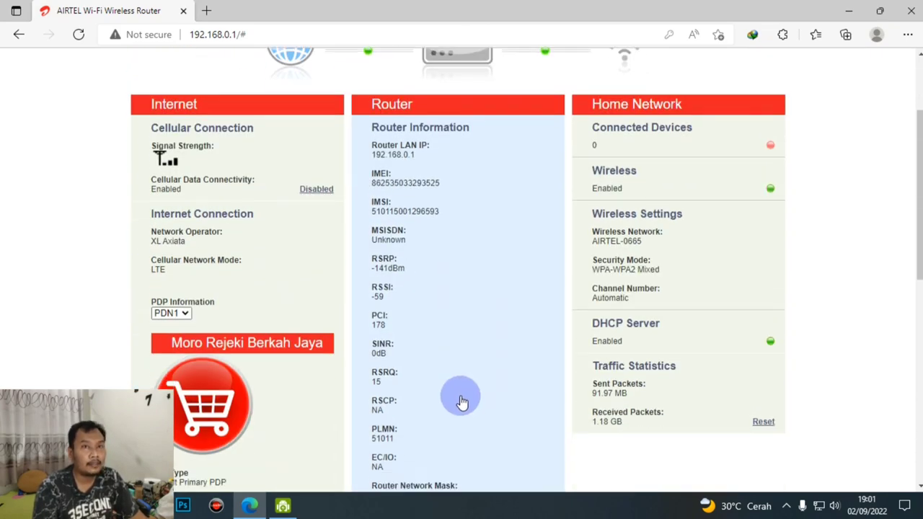
scroll(461, 396, "down", 2)
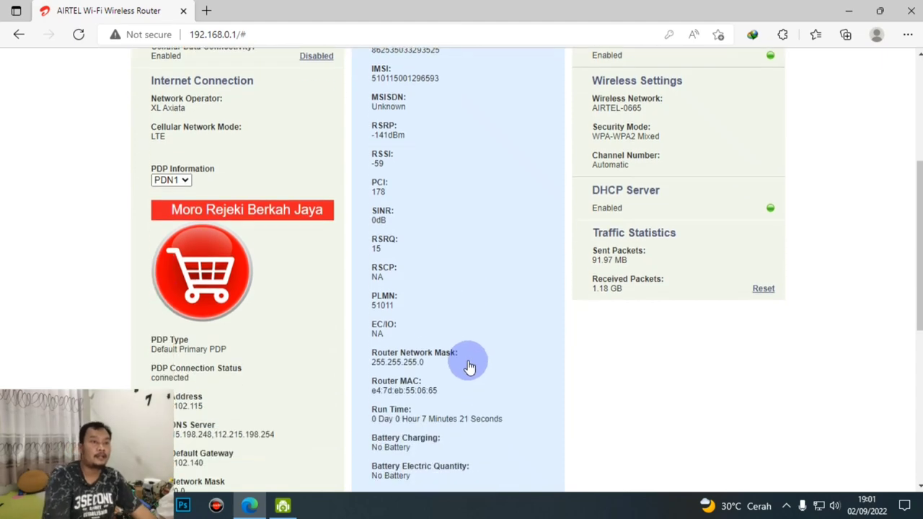
scroll(514, 382, "down", 6)
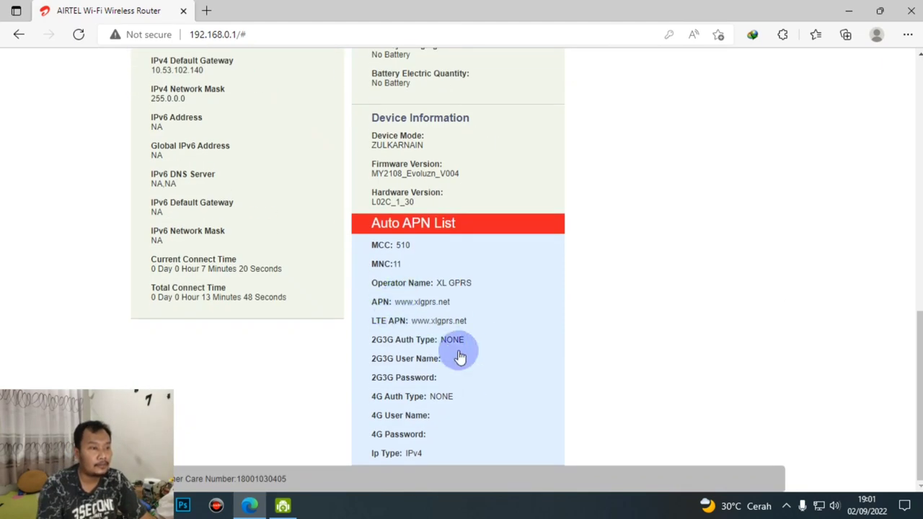
scroll(432, 339, "up", 8)
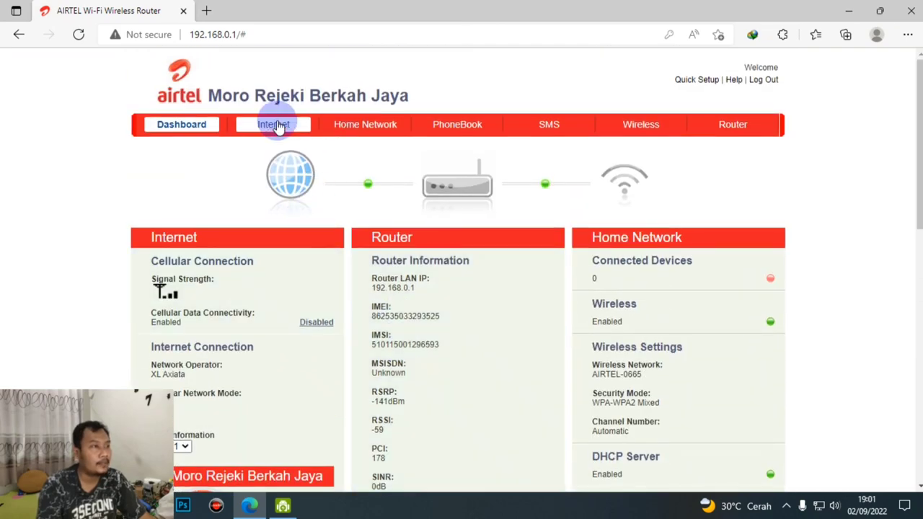
Step: Open the Internet Connection settings and view the available connection types without changing the selection
left_click(265, 128)
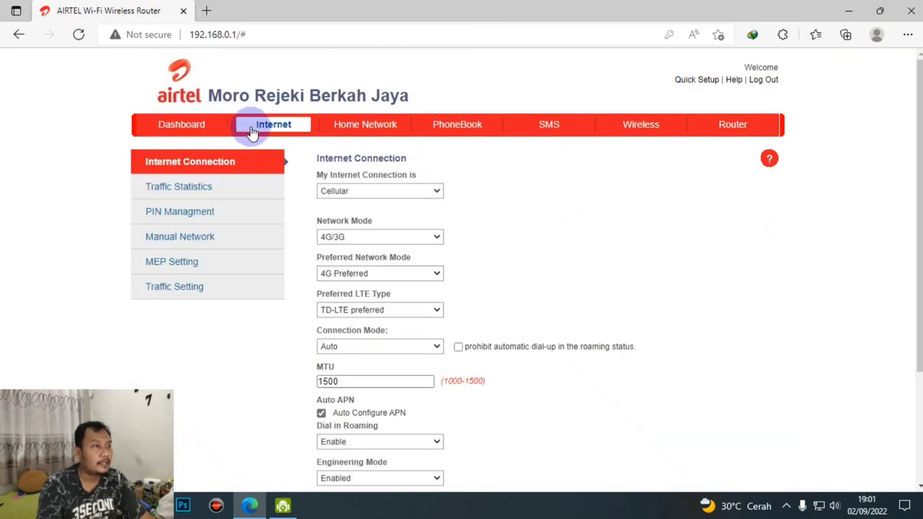
left_click(359, 193)
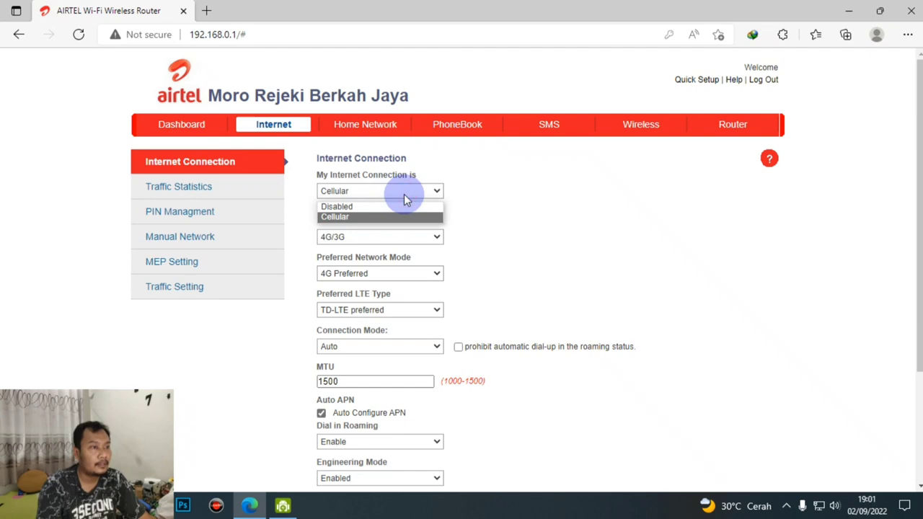
left_click(527, 220)
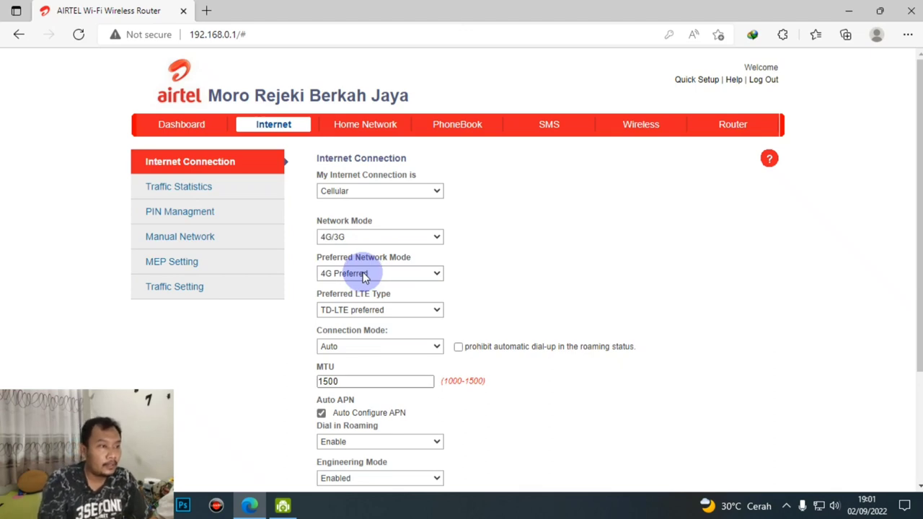
Step: Inspect the Preferred LTE Type choices on the Internet Connection page, keeping the current selection
scroll(364, 278, "down", 1)
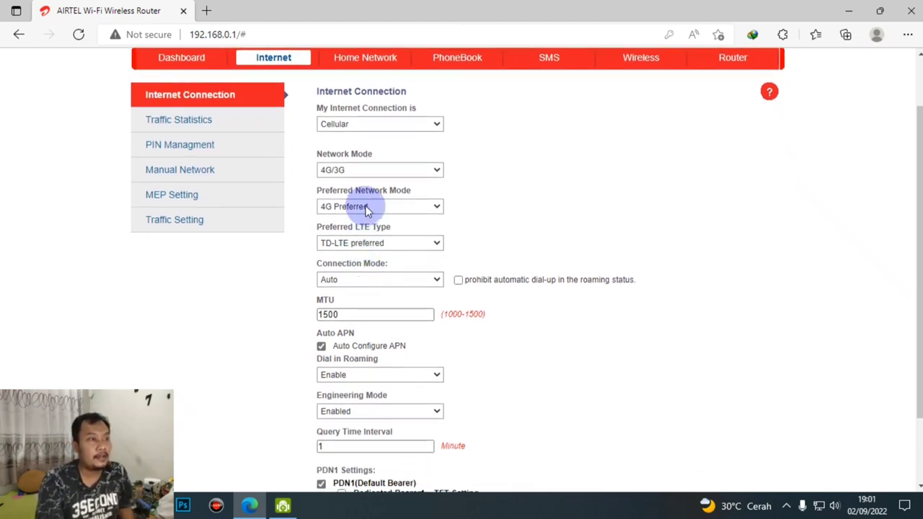
left_click(363, 245)
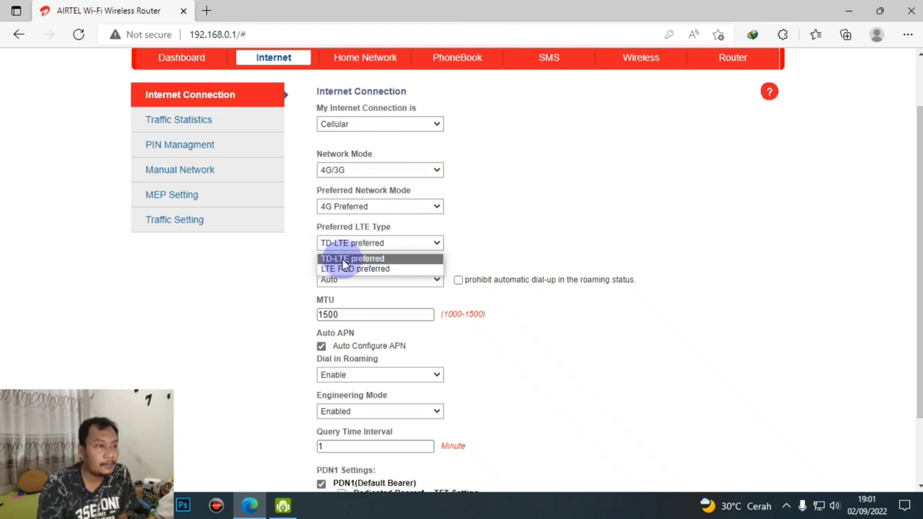
left_click(495, 243)
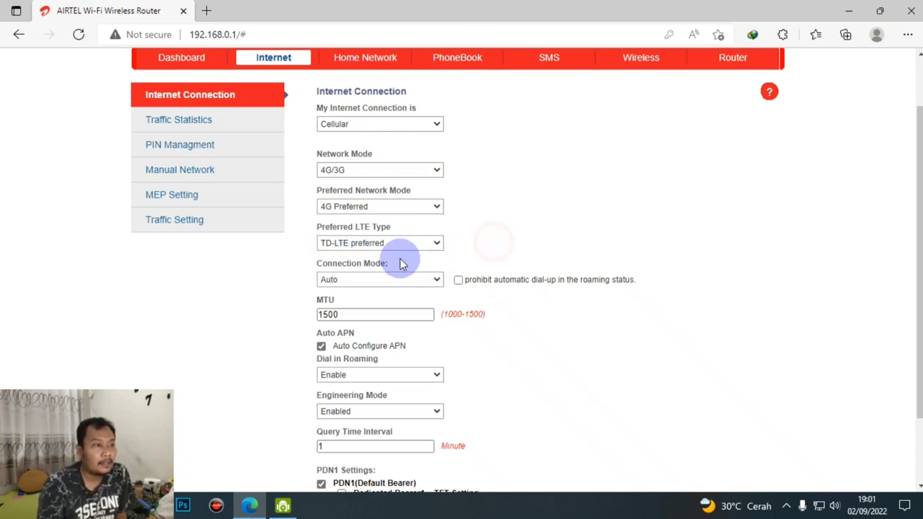
left_click(404, 245)
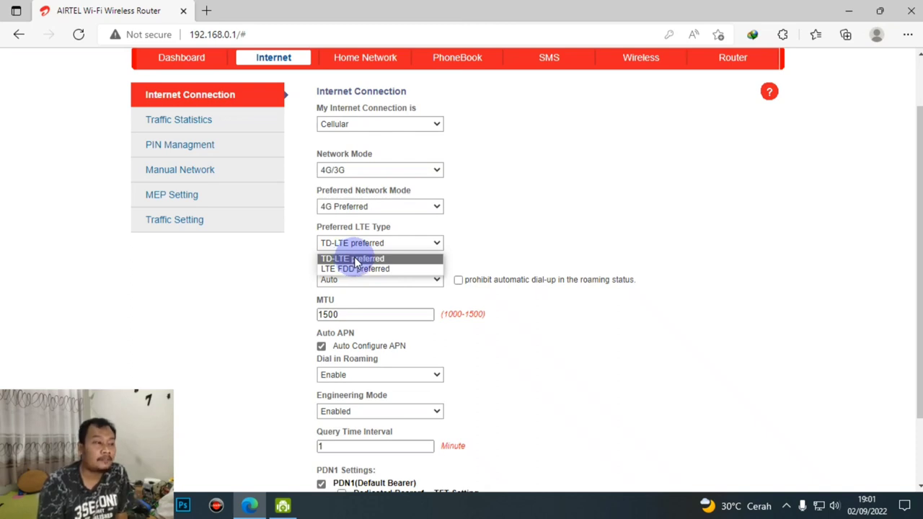
left_click(551, 220)
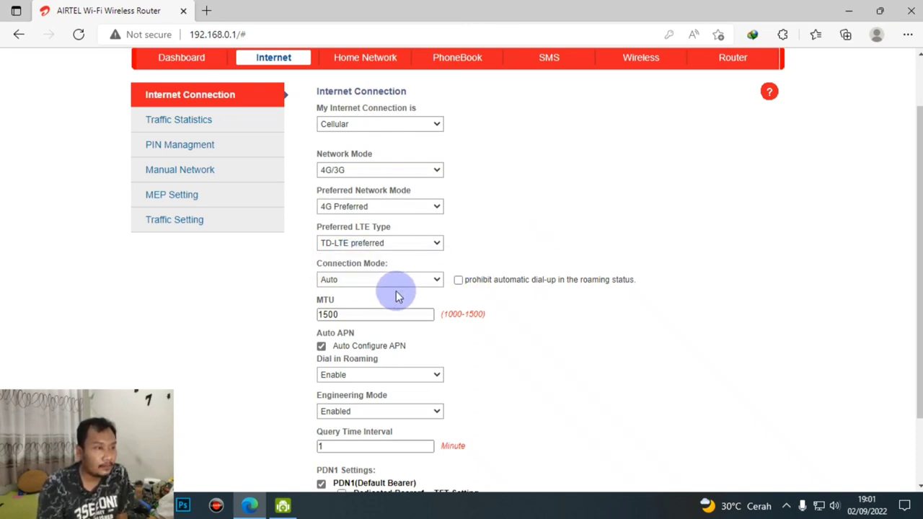
Step: Review the remaining Internet Connection settings down to PDN1, and open the Manual Network page
scroll(392, 291, "down", 1)
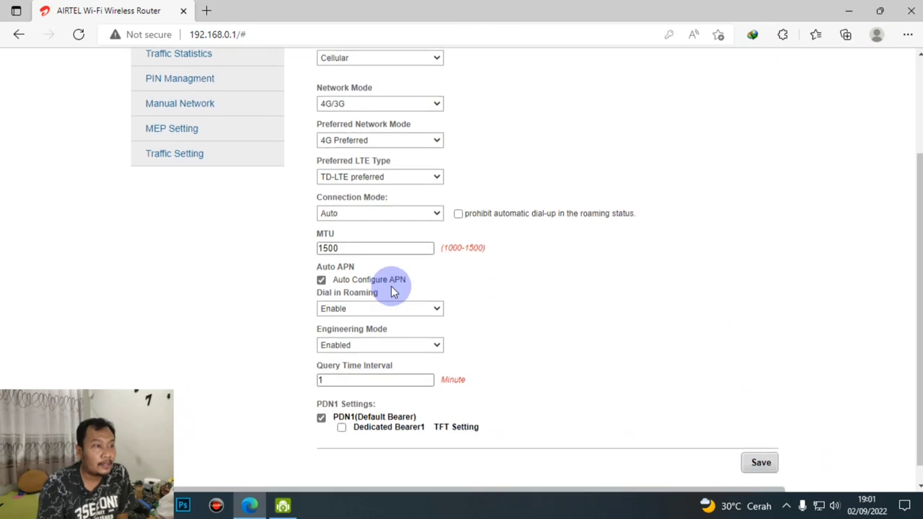
scroll(382, 243, "down", 1)
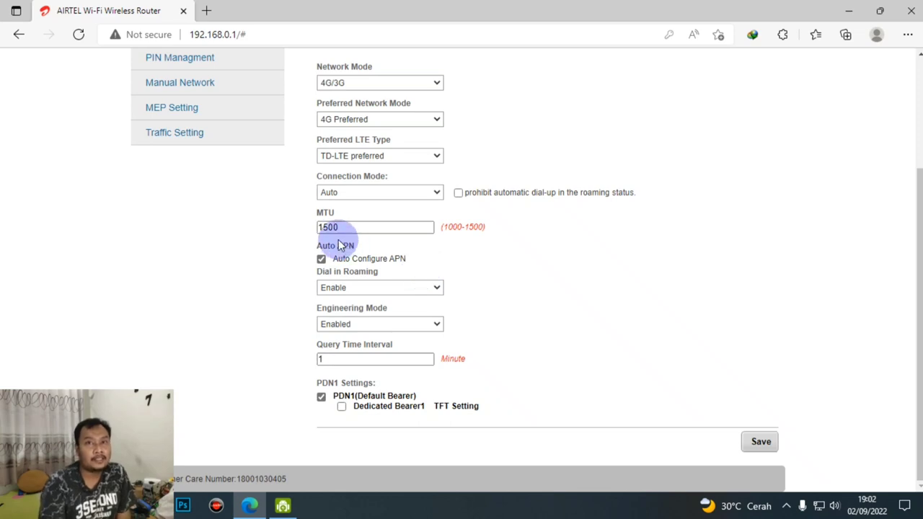
scroll(370, 307, "up", 3)
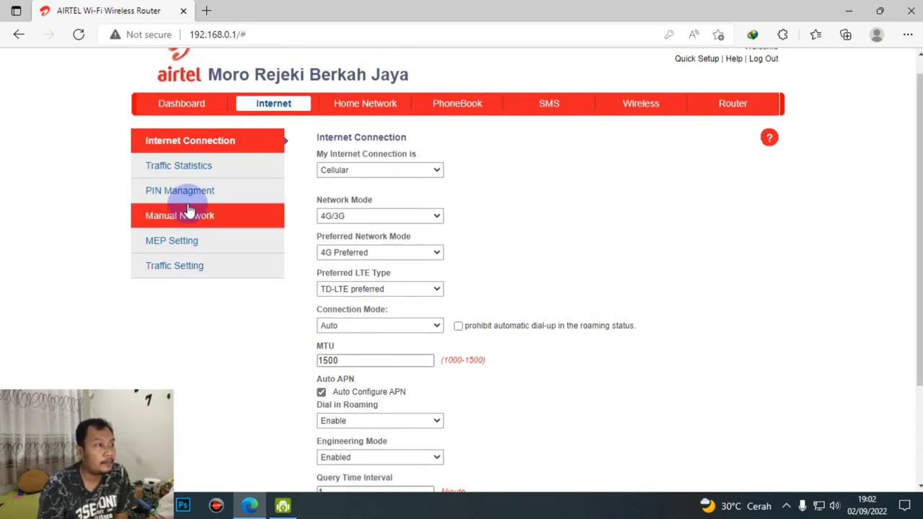
left_click(217, 230)
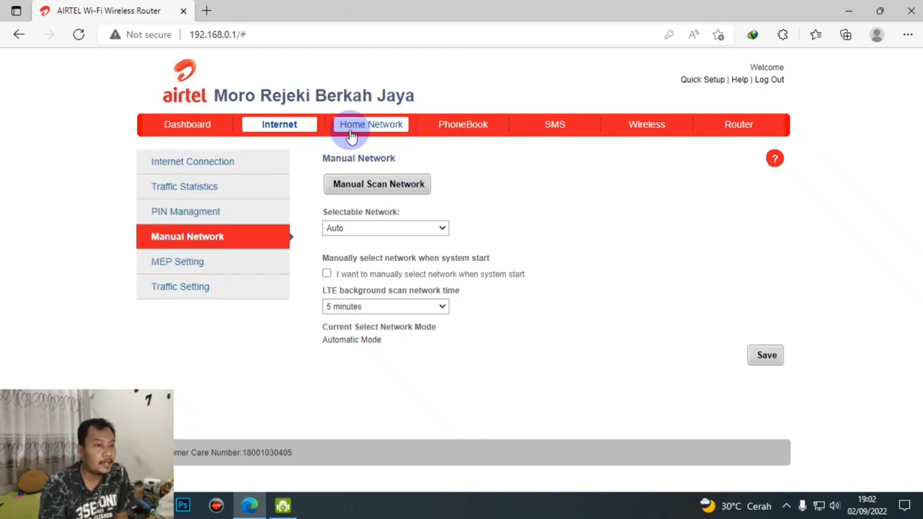
Step: Examine the Home Network DHCP settings, including the DHCP range, address pool, DNS and static IP sections, and open the connected devices list
left_click(375, 124)
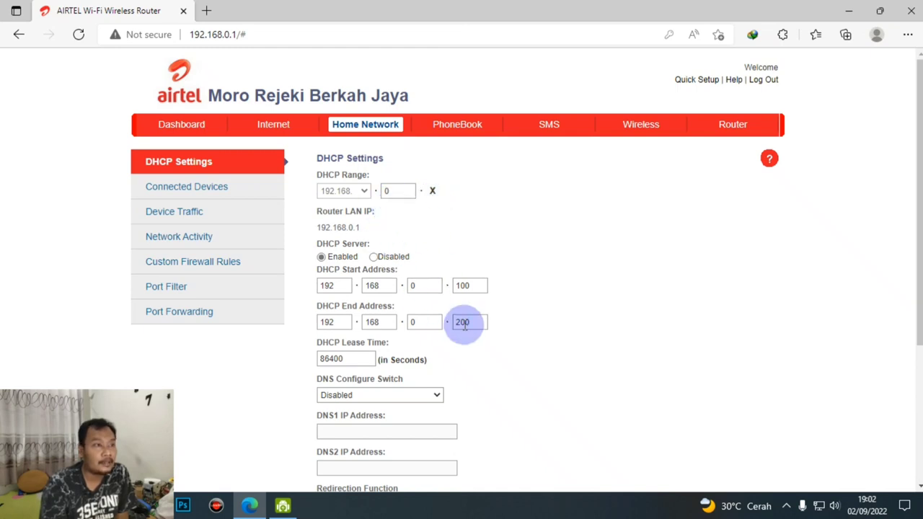
left_click(398, 191)
double_click(400, 190)
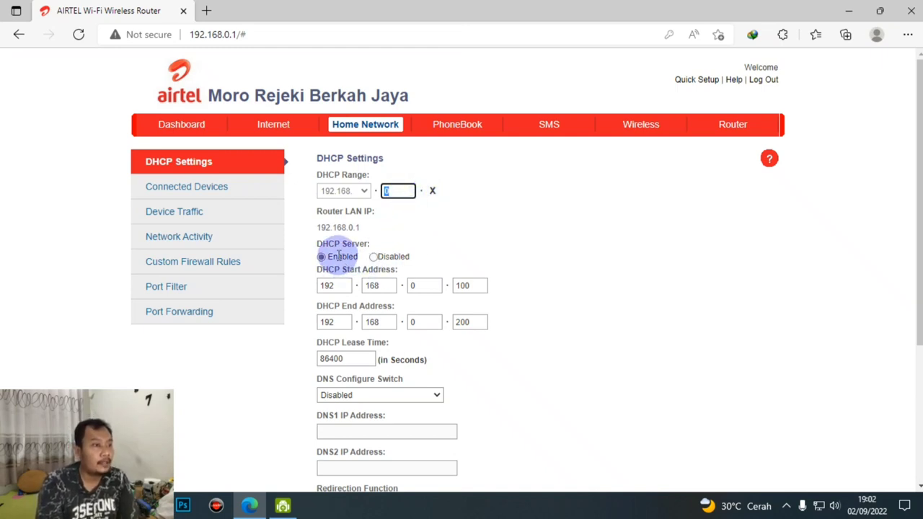
scroll(368, 285, "down", 2)
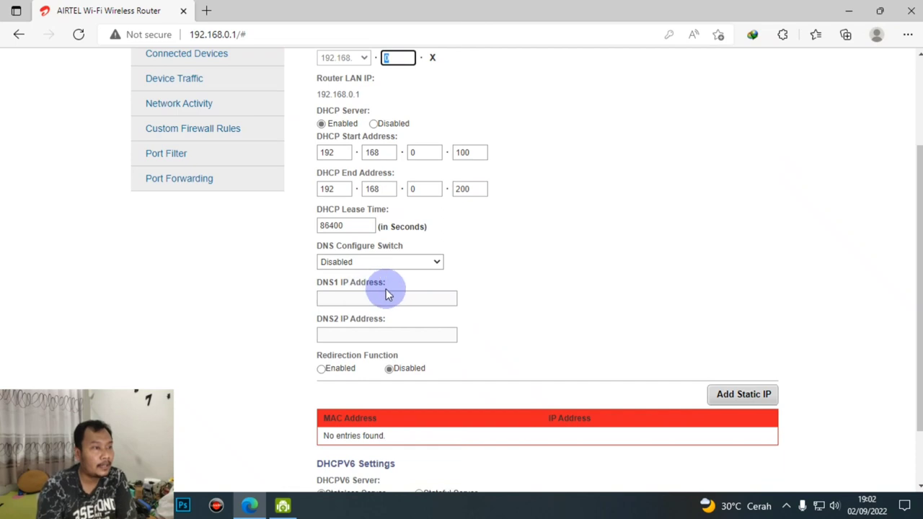
scroll(377, 337, "down", 1)
scroll(400, 398, "up", 3)
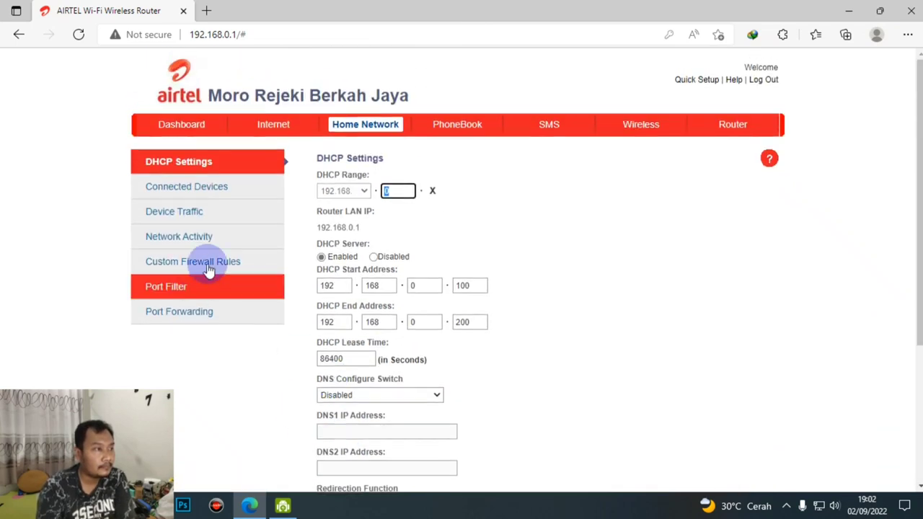
left_click(206, 190)
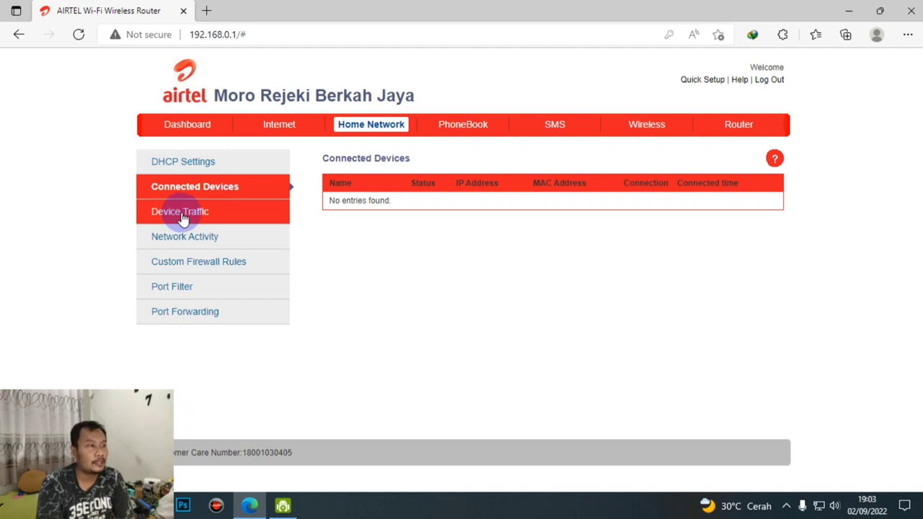
Step: Review the Home Network's Network Activity access logs and Wi-Fi client logs, and open the Device Traffic page
left_click(230, 242)
scroll(419, 305, "down", 2)
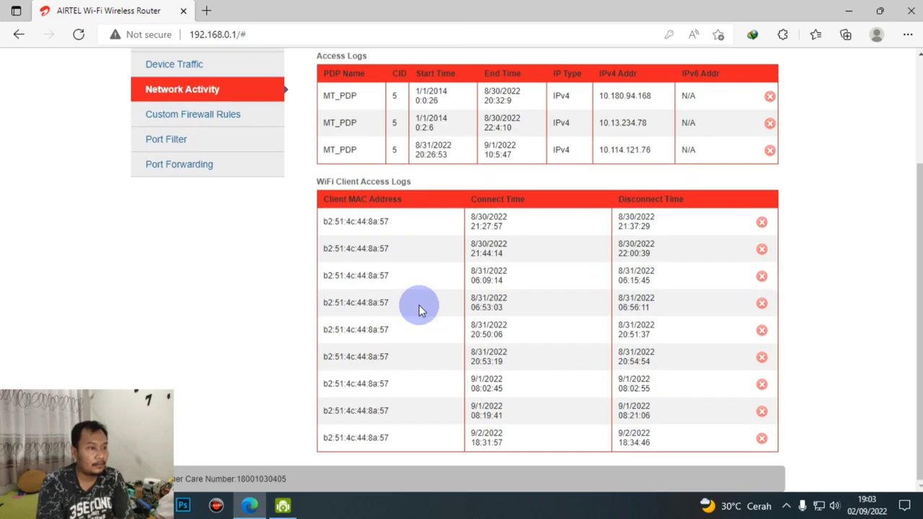
scroll(422, 310, "up", 2)
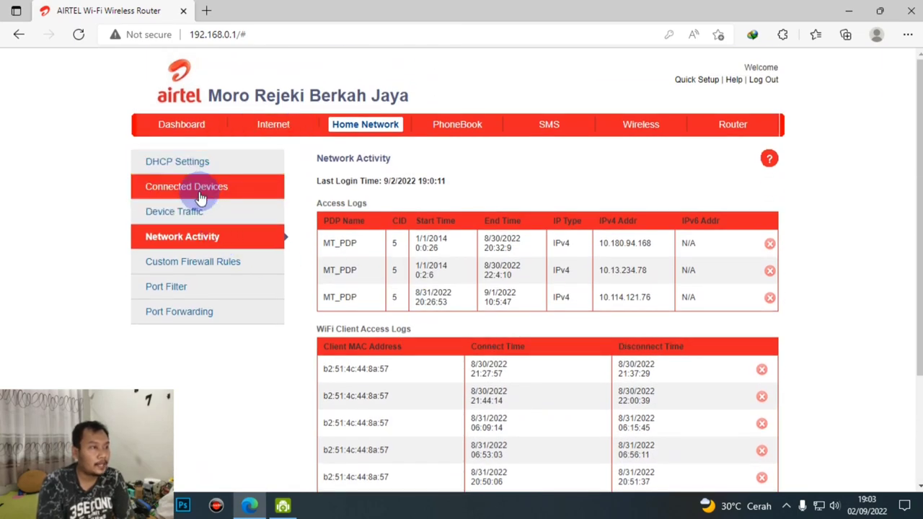
left_click(186, 212)
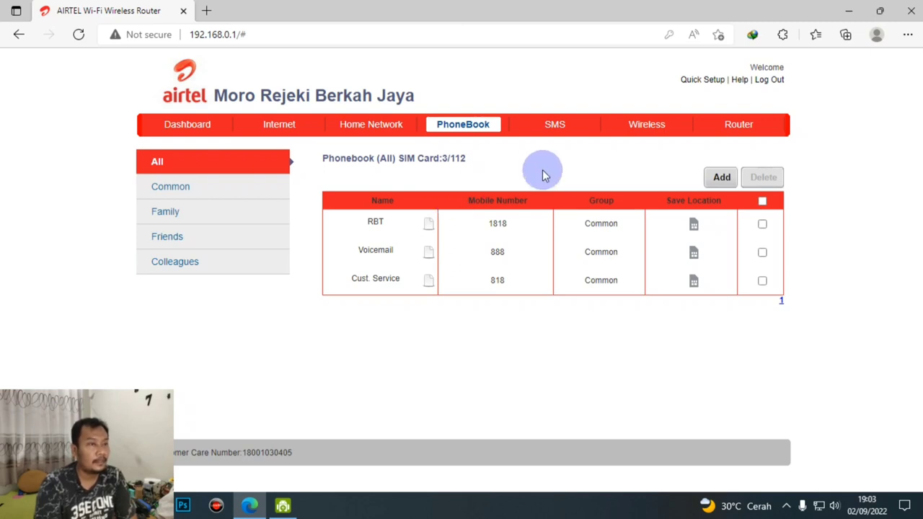
Step: Read the newest XL-Axiata message in the SMS device inbox and return to the message list
left_click(556, 126)
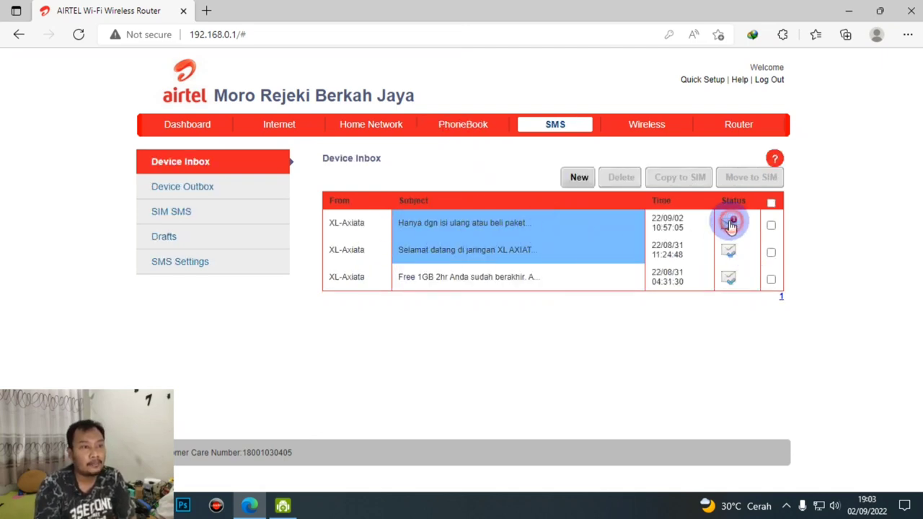
left_click(558, 239)
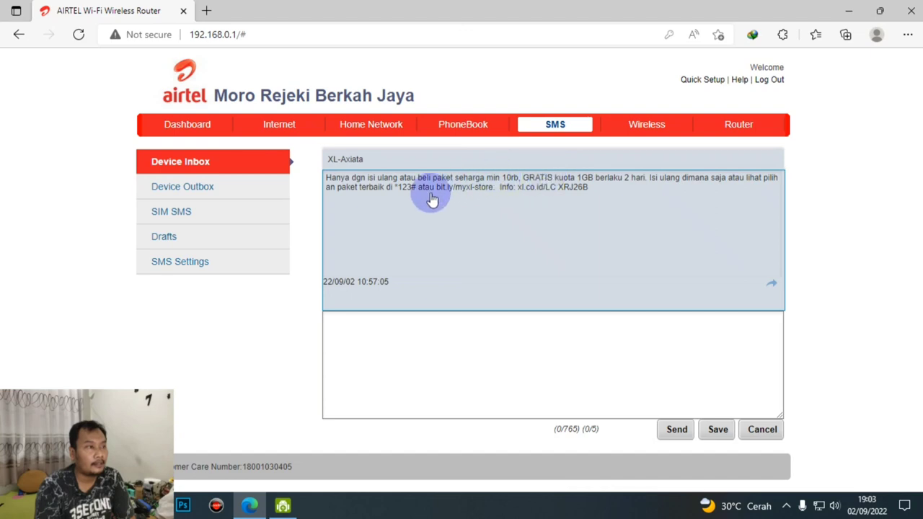
left_click(168, 186)
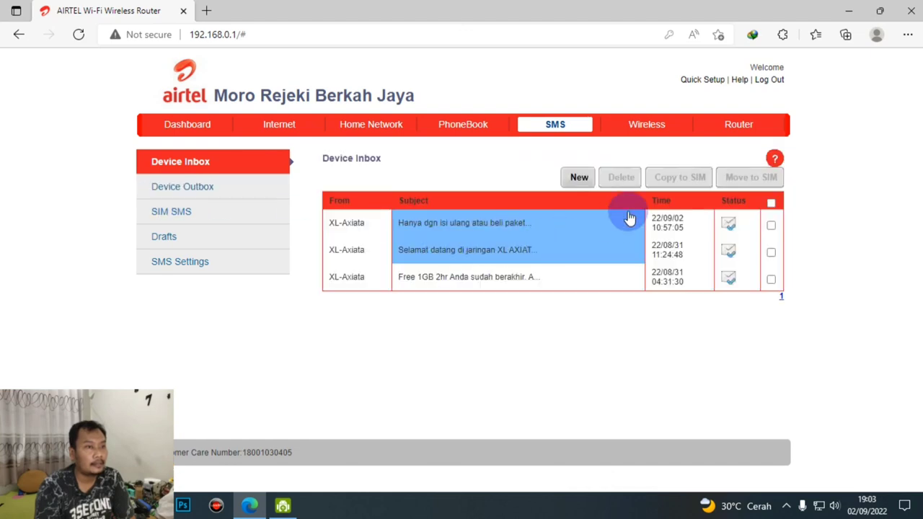
Step: Open the Wireless Settings and inspect the available Primary Channel options, keeping Automatic selected
left_click(644, 127)
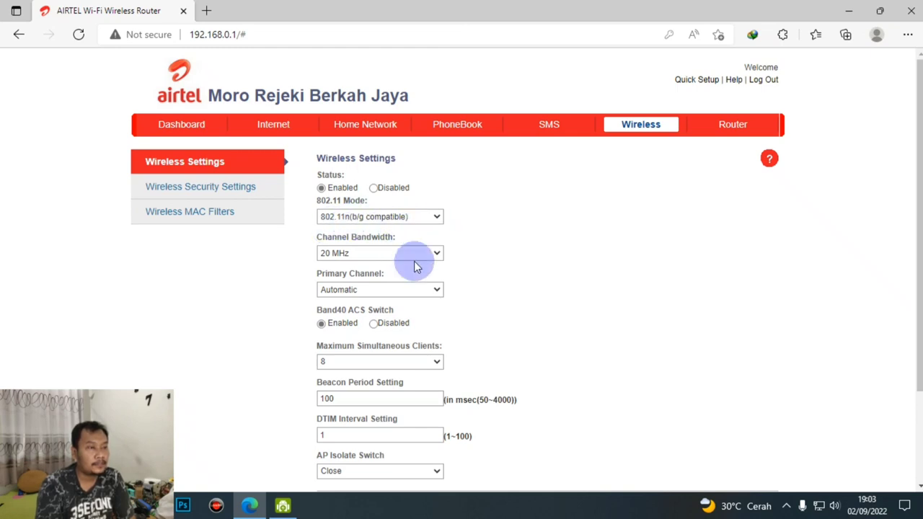
scroll(418, 271, "down", 1)
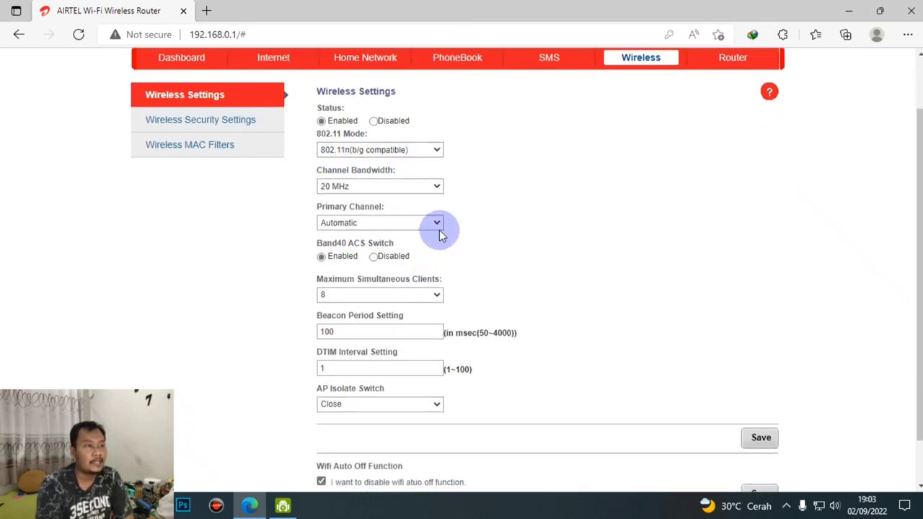
left_click(438, 223)
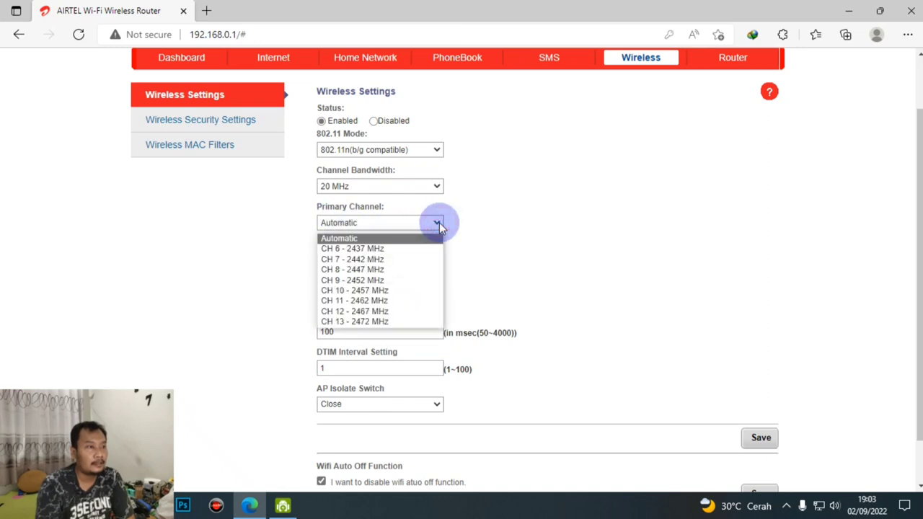
left_click(592, 245)
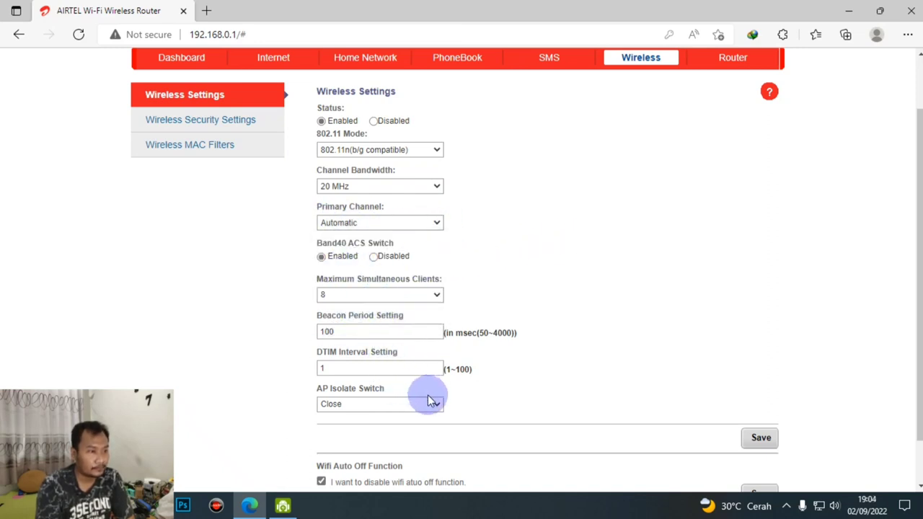
Step: Review the rest of the Wireless Settings page and check the Channel Bandwidth choices, keeping the current selection
scroll(433, 419, "down", 1)
scroll(426, 290, "up", 2)
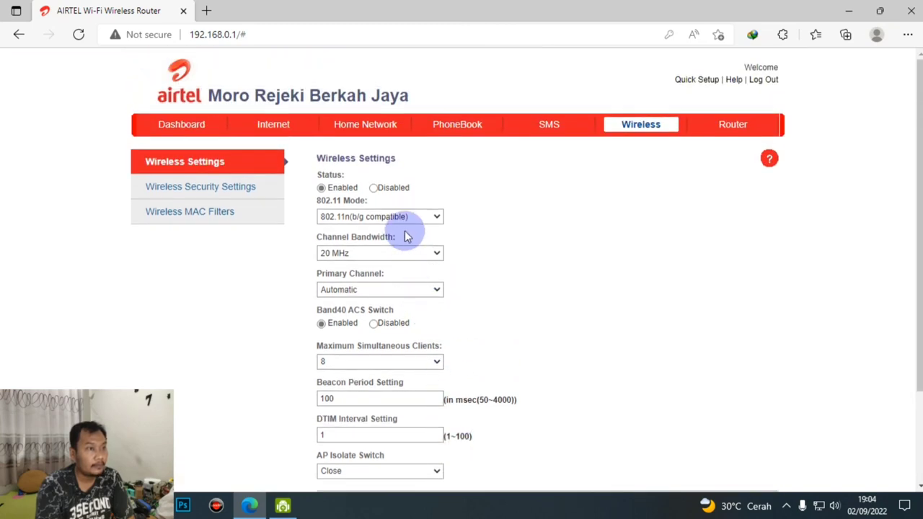
left_click(369, 254)
left_click(370, 254)
left_click(369, 254)
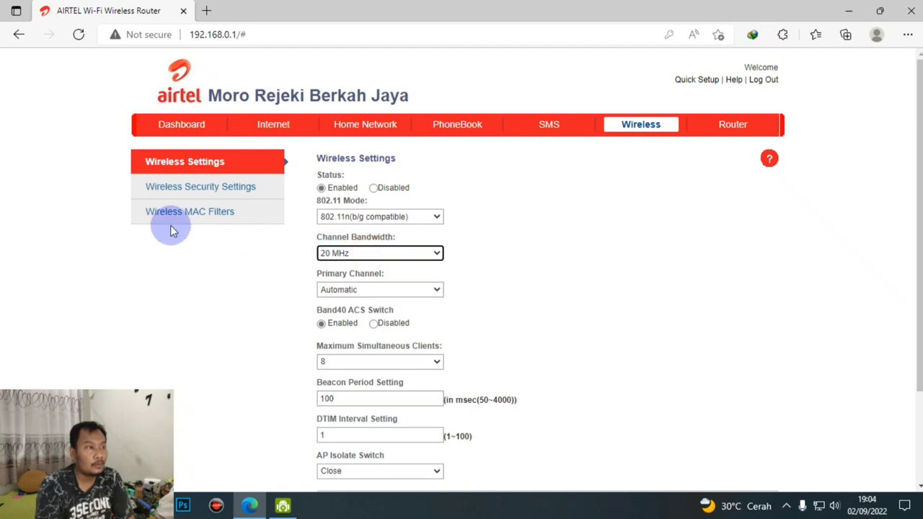
Step: Examine the Wireless Security Settings, including network name, password masking and WPA Cipher options, and open the Wireless MAC Filters page
left_click(181, 196)
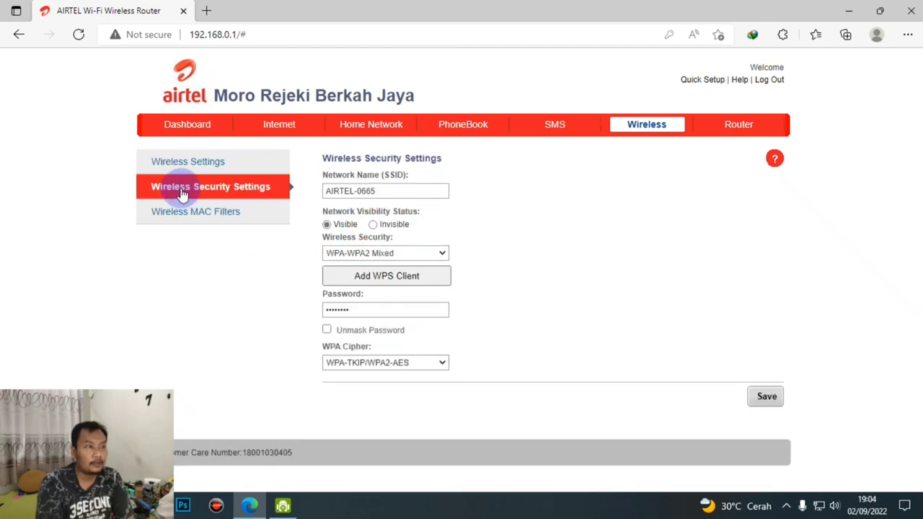
left_click(327, 330)
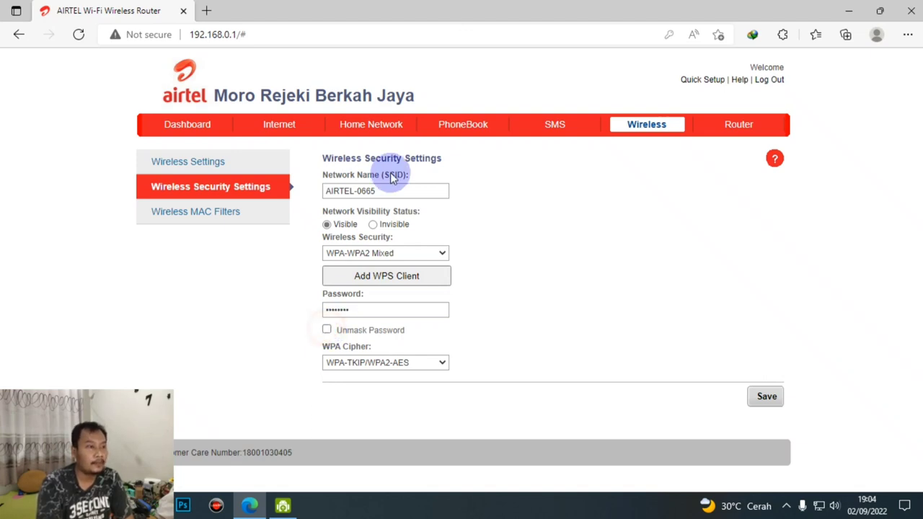
left_click(387, 191)
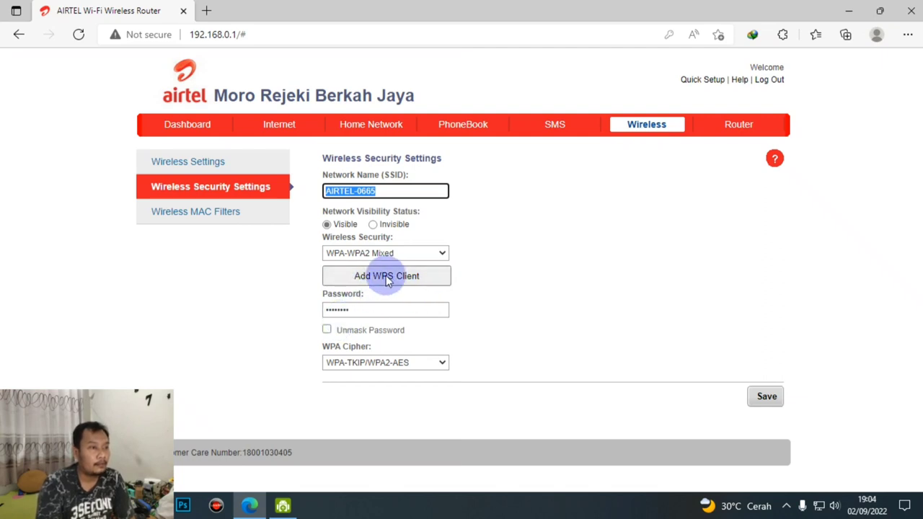
left_click(435, 366)
left_click(435, 366)
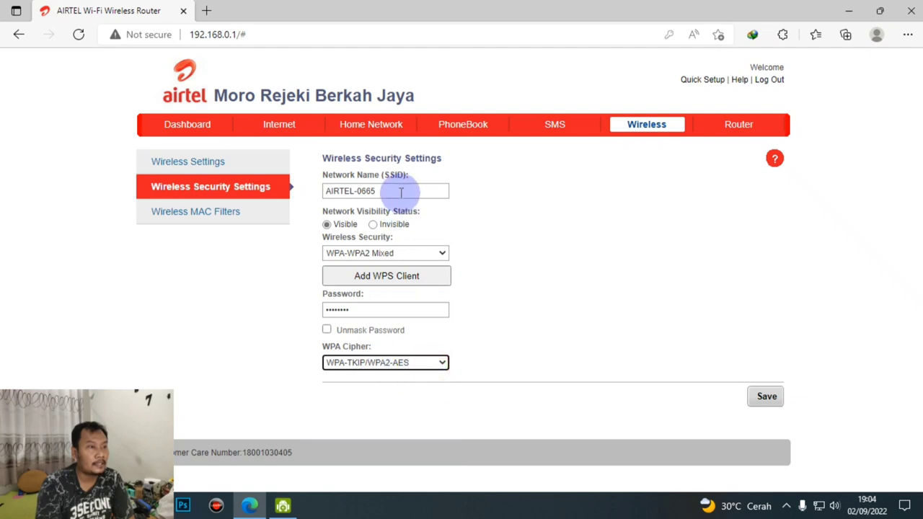
left_click(201, 220)
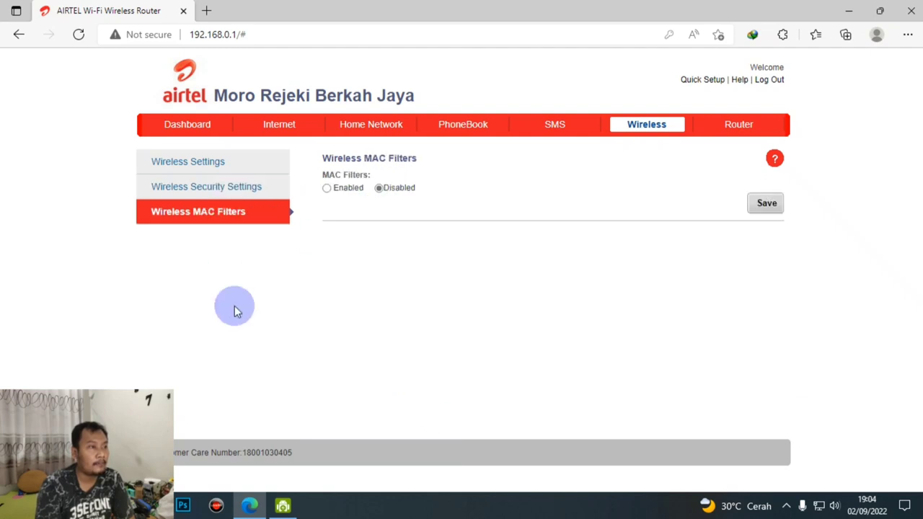
Step: Look through the Router section's User Management, Configuration Management and Software Upgrade pages, returning to Configuration Management
left_click(727, 130)
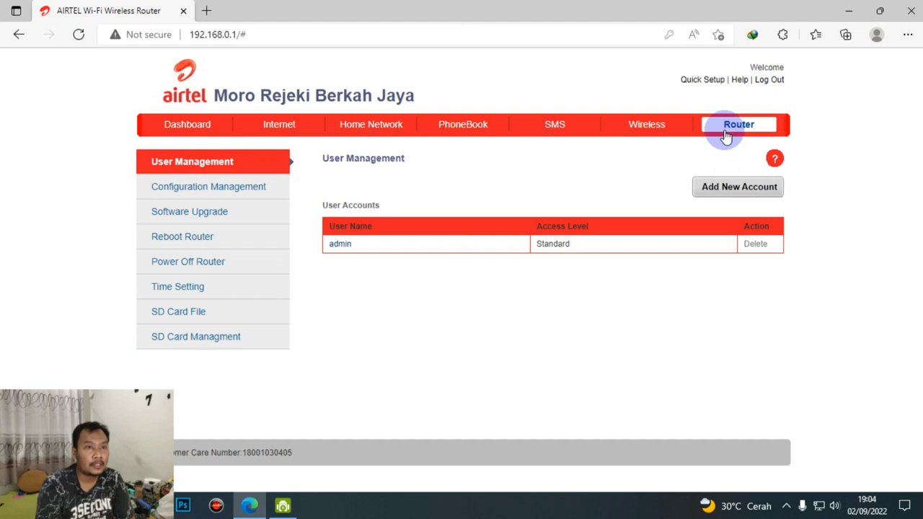
left_click(208, 189)
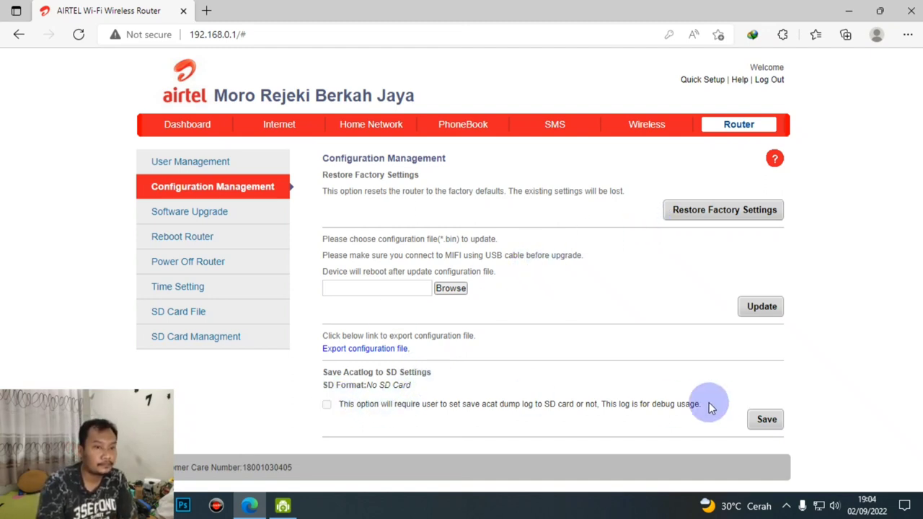
left_click(196, 214)
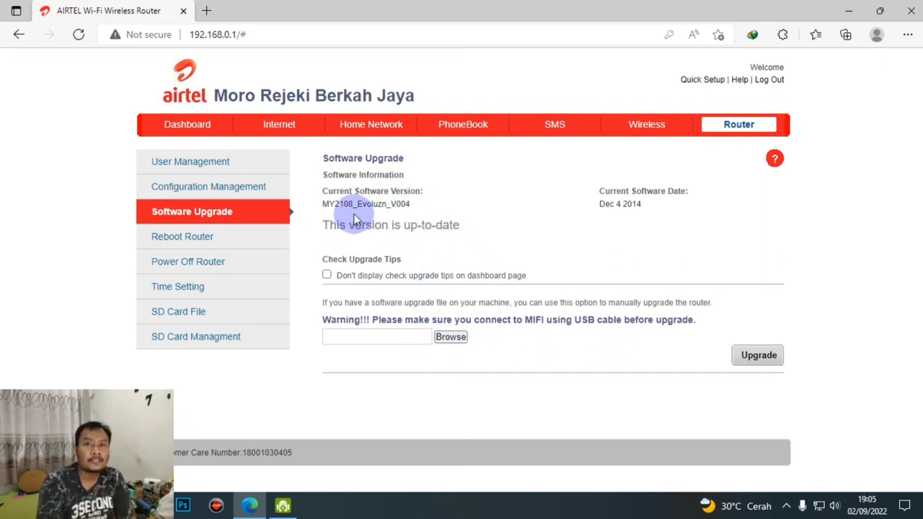
left_click(222, 192)
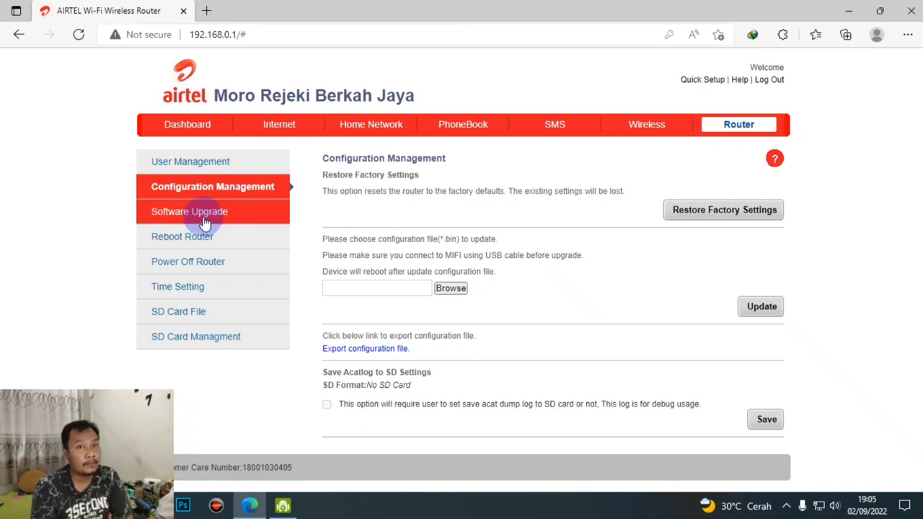
Step: Recheck the Preferred LTE Type choices on the Internet Connection page without changing them, and return to the Router section
left_click(279, 126)
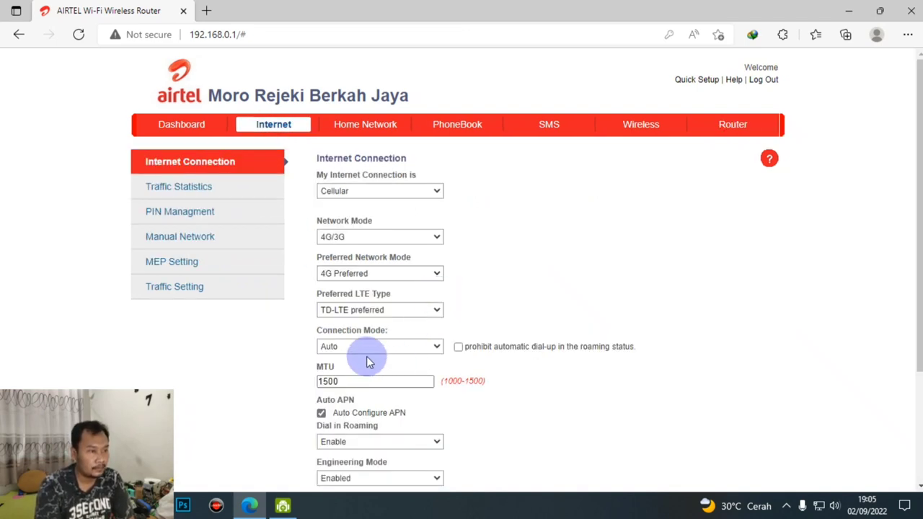
left_click(425, 310)
left_click(427, 309)
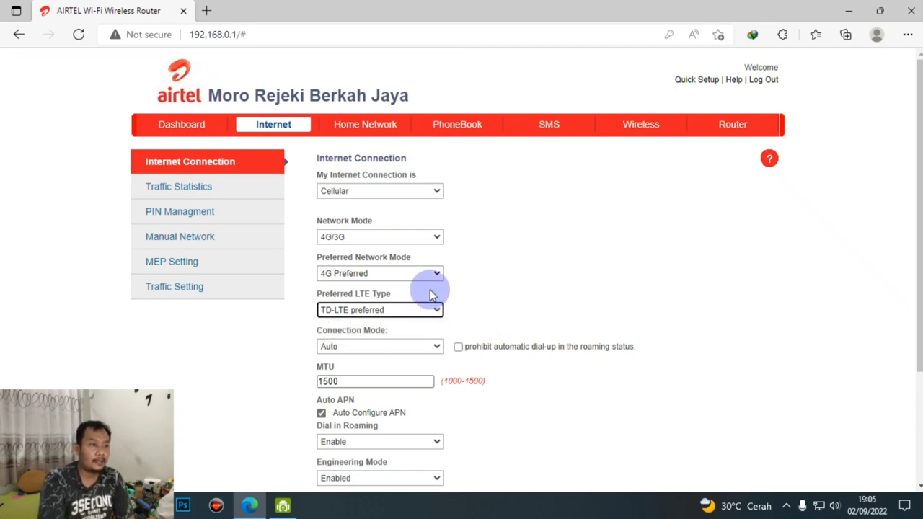
left_click(740, 133)
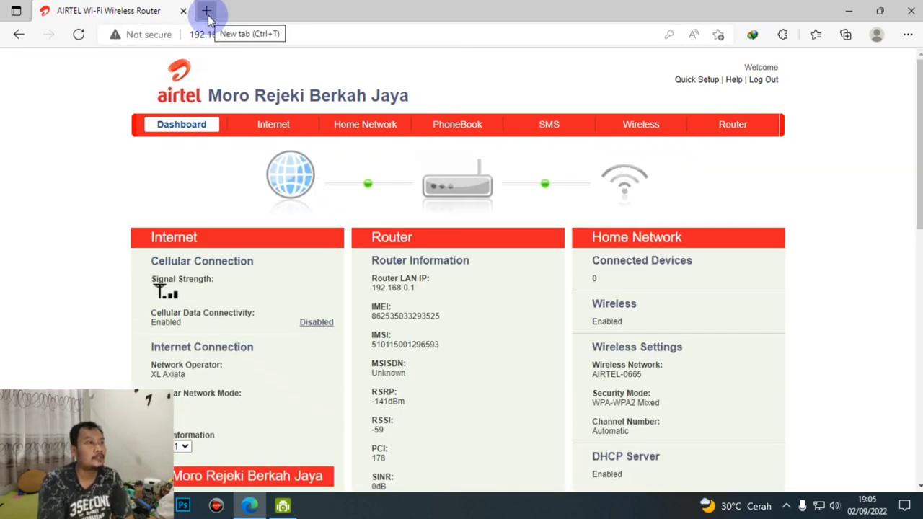
Step: Search the web for youtube in a new browser tab and open the YouTube website from the results
left_click(207, 12)
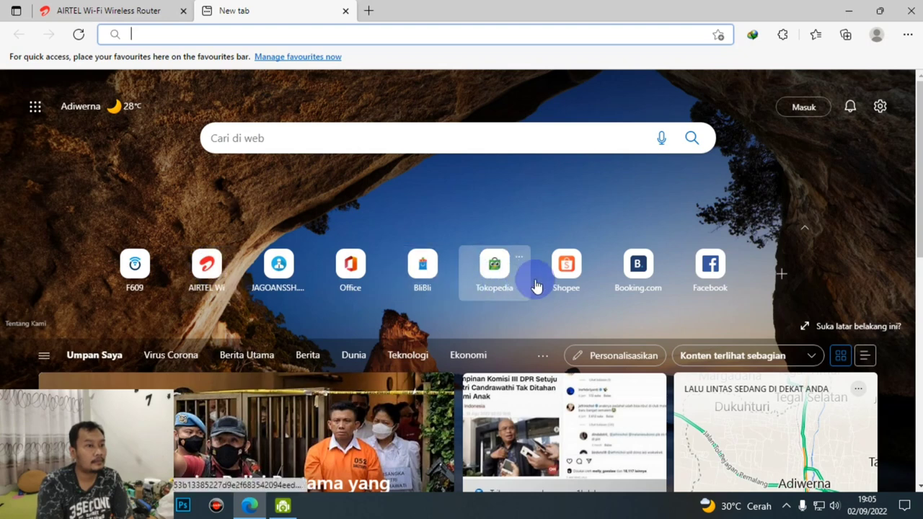
left_click(281, 132)
left_click(222, 34)
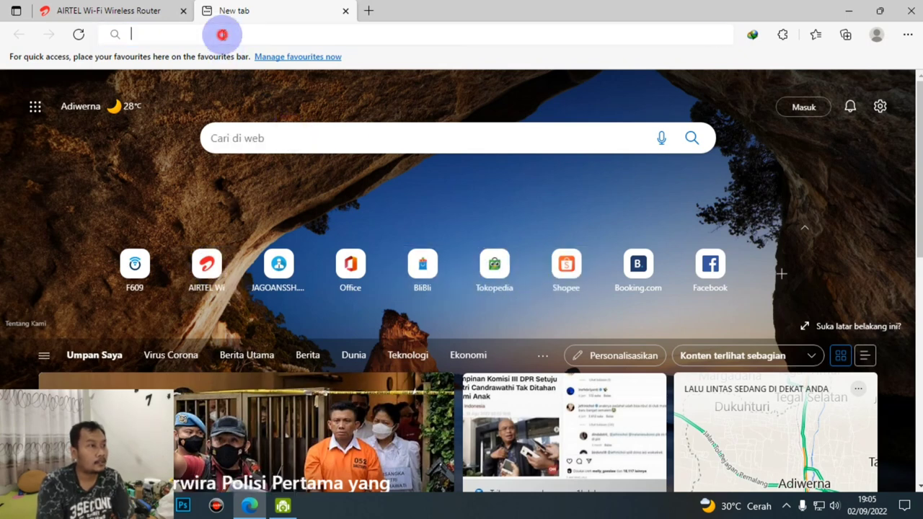
type("you")
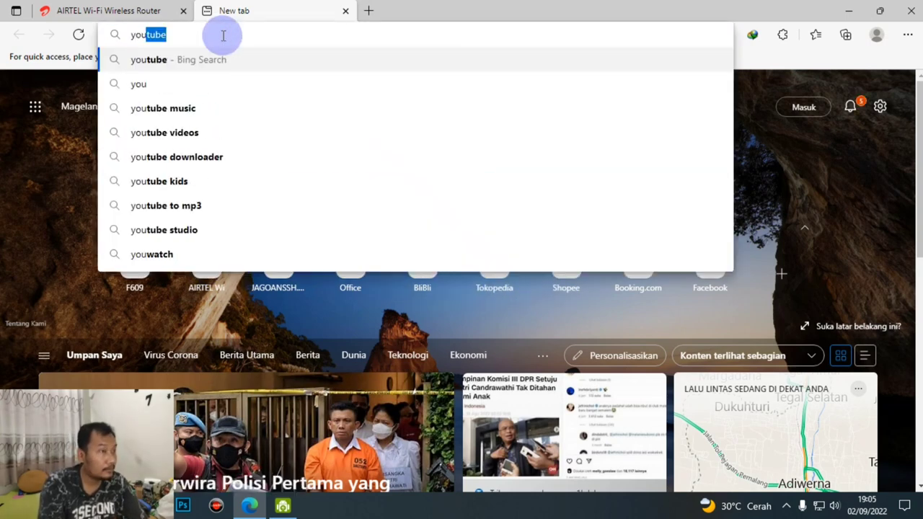
left_click(213, 63)
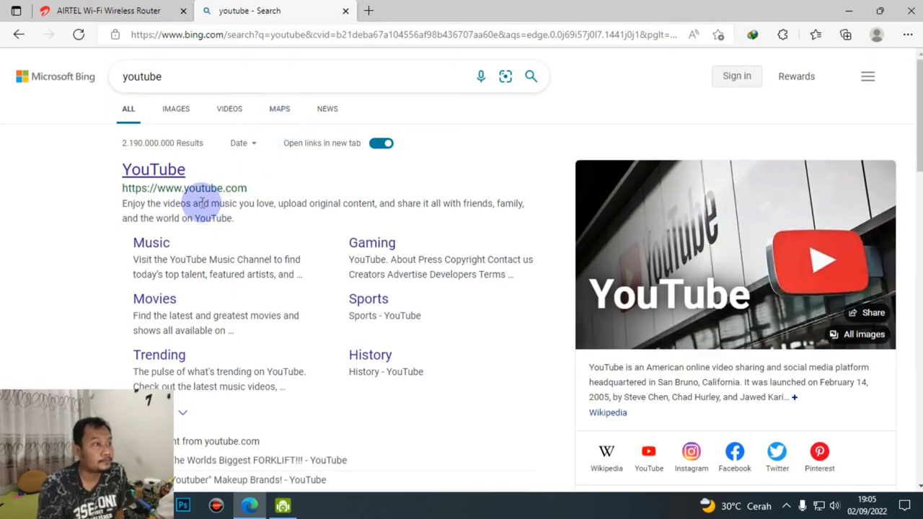
left_click(173, 178)
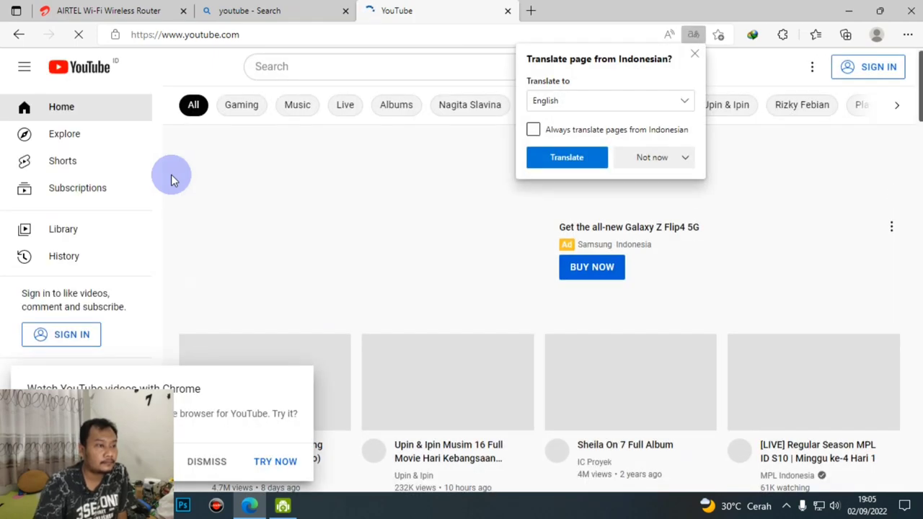
Step: Decline translating the YouTube page from Indonesian and dismiss the suggestion to watch with Chrome
left_click(652, 102)
left_click(651, 99)
left_click(642, 156)
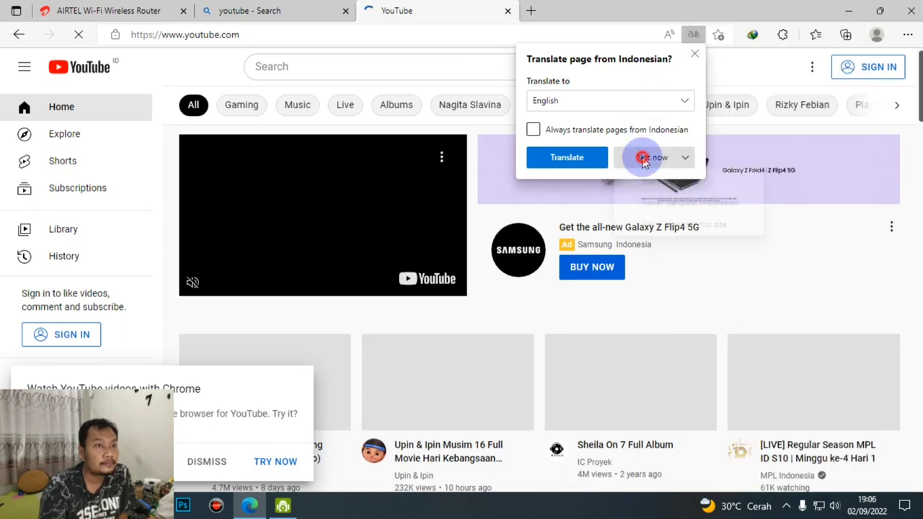
left_click(678, 182)
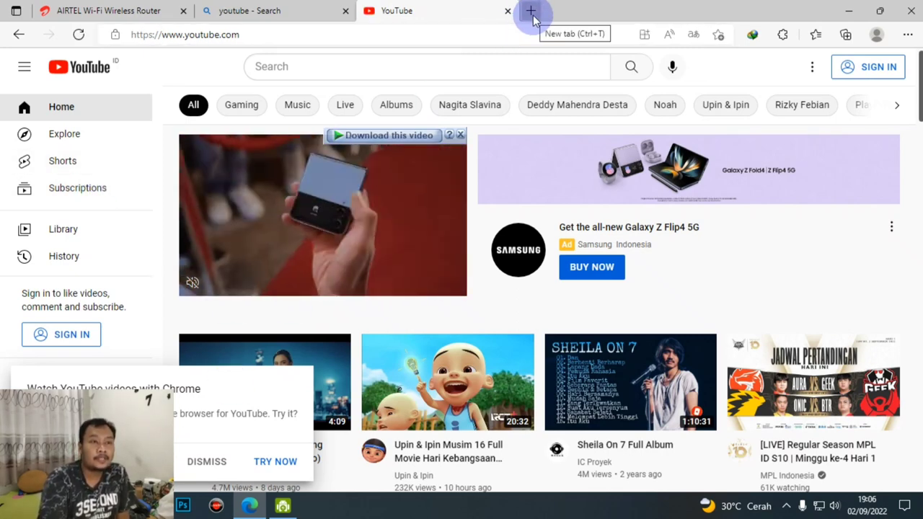
left_click(202, 462)
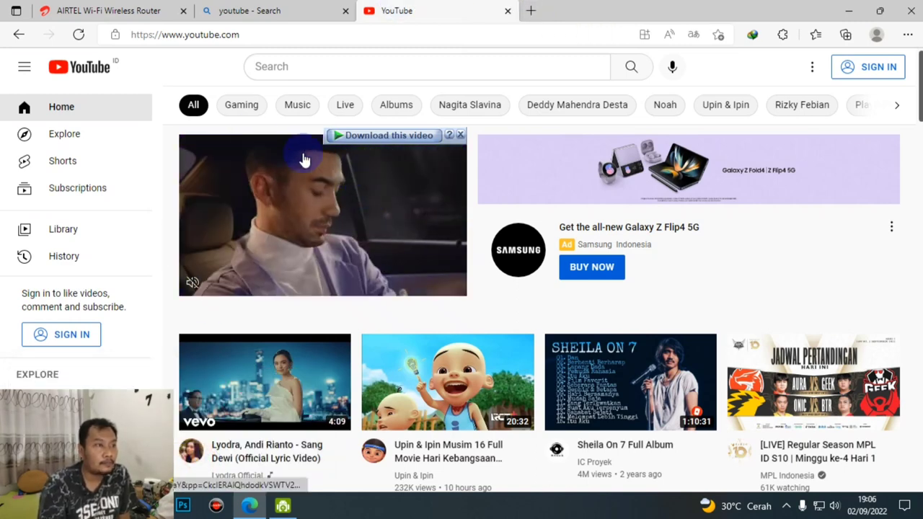
Step: Search YouTube for fendhy87 and open the matching channel from the results
left_click(320, 68)
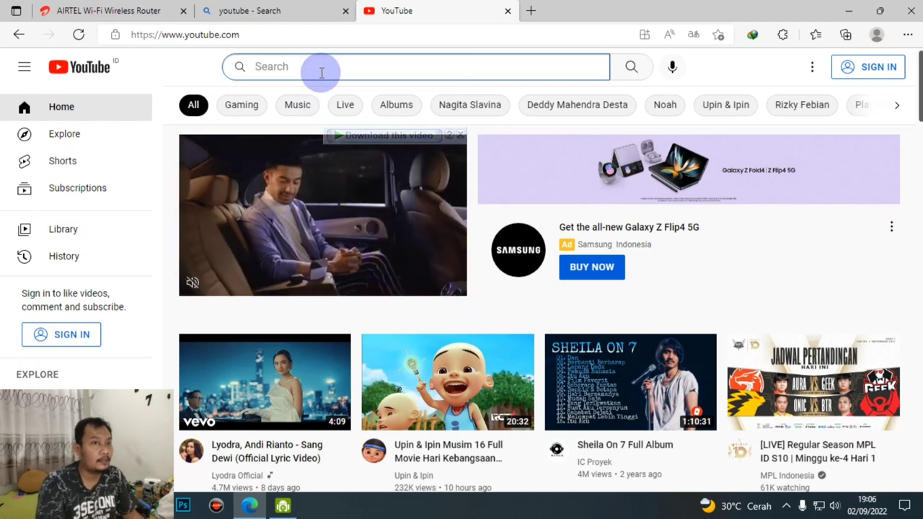
type("fend")
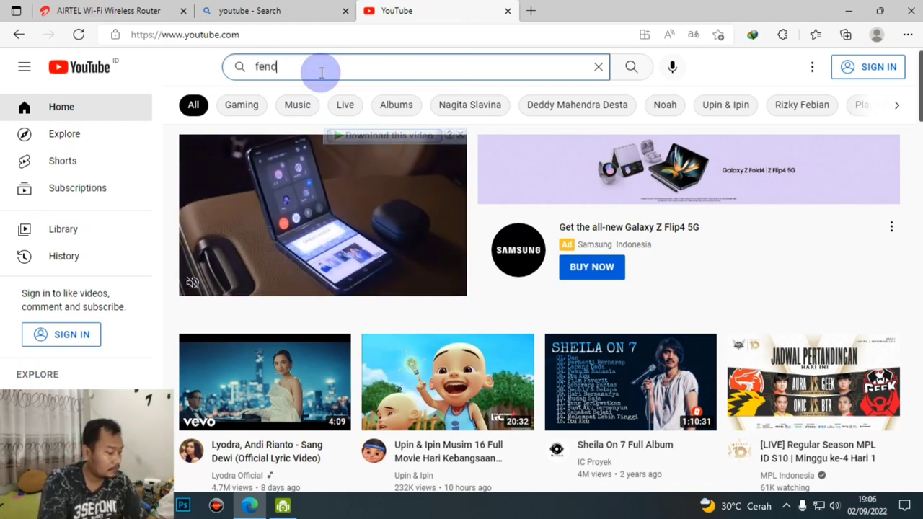
type("hy87")
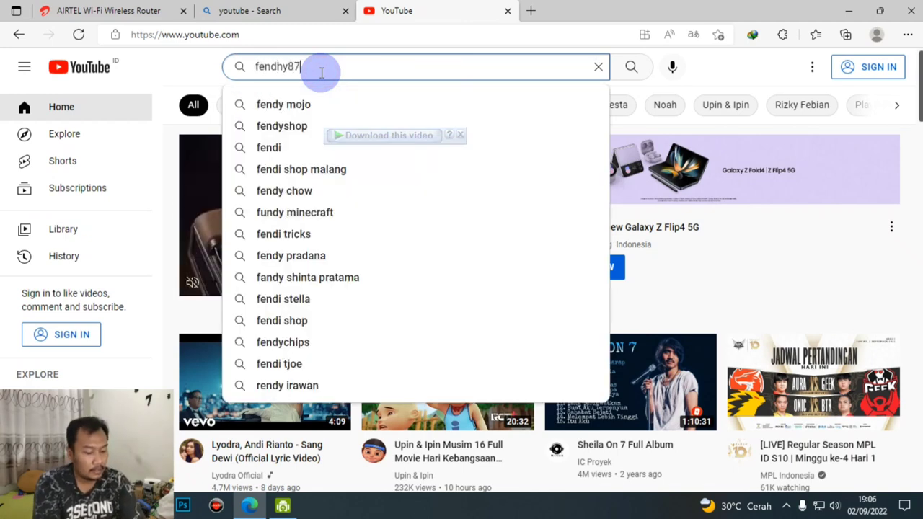
key("Return")
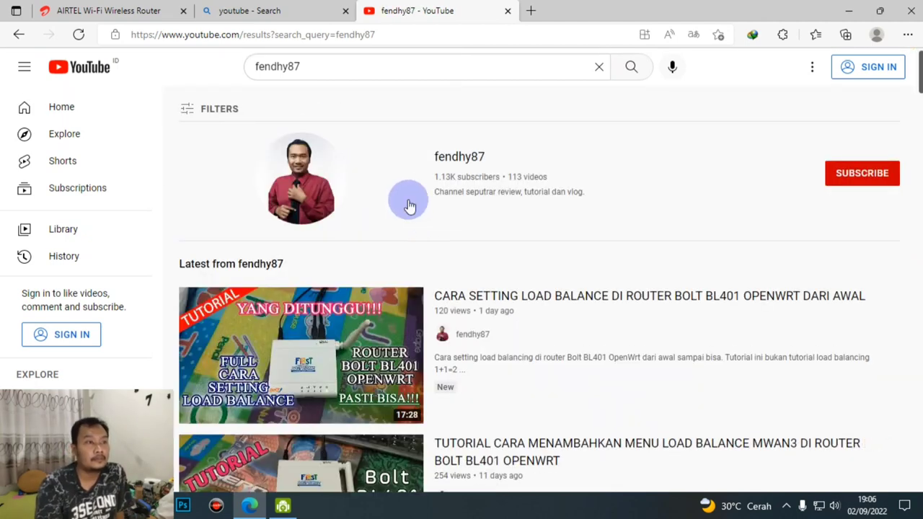
left_click(271, 191)
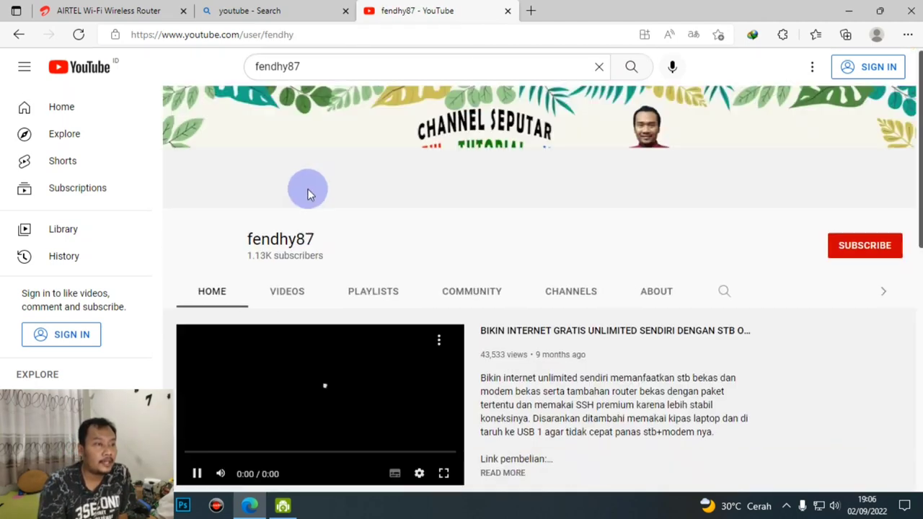
Step: Play CARA SETTING LOAD BALANCE DI ROUTER BOLT BL401 OPENWRT DARI AWAL from the channel's uploaded videos and skip the ad
left_click(285, 294)
scroll(339, 334, "down", 2)
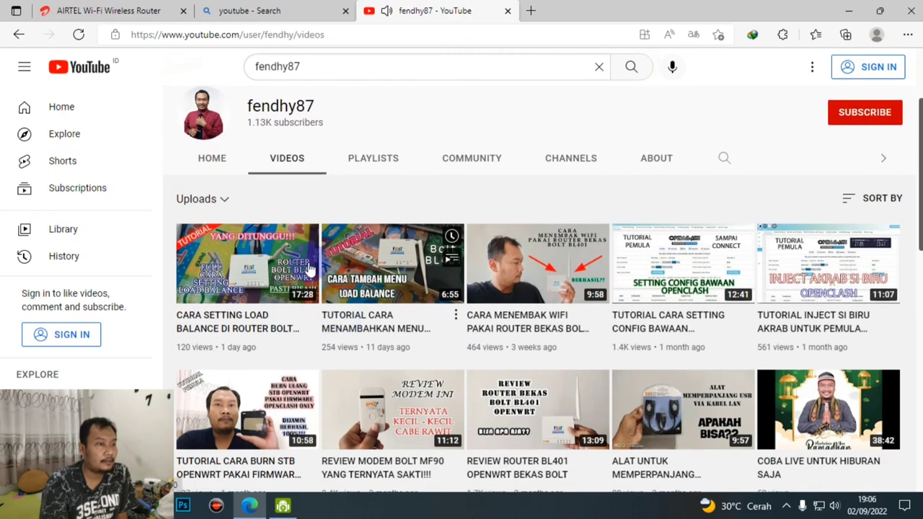
left_click(251, 260)
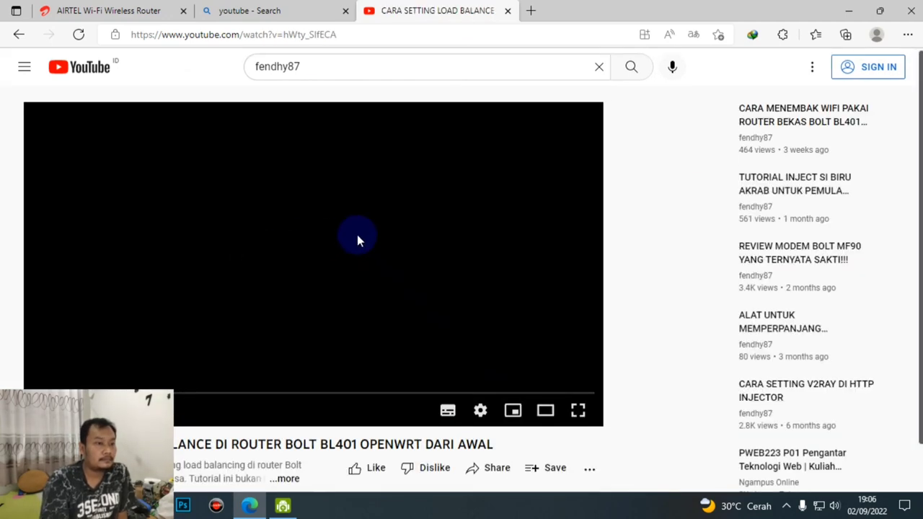
scroll(357, 235, "down", 1)
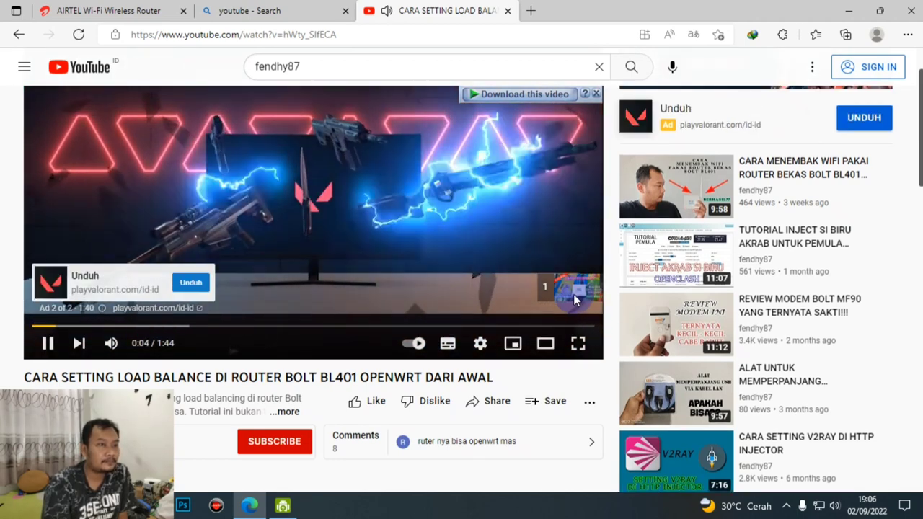
left_click(574, 294)
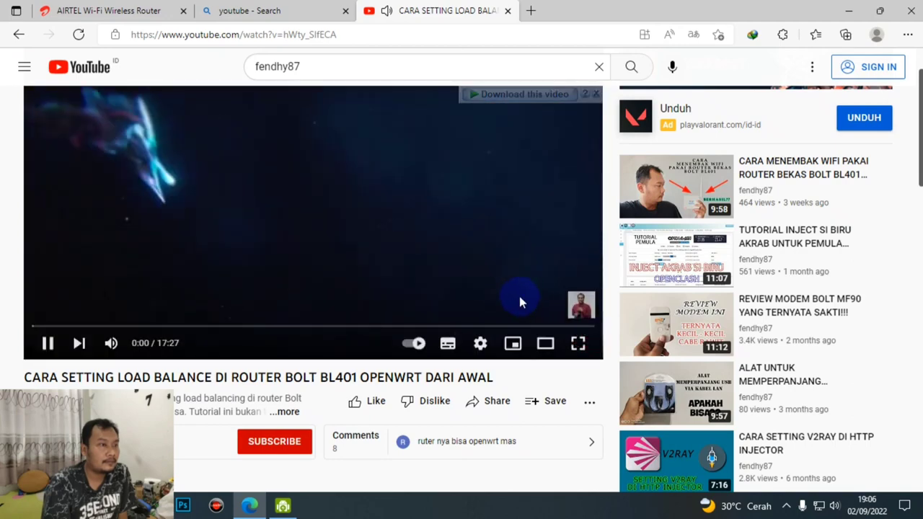